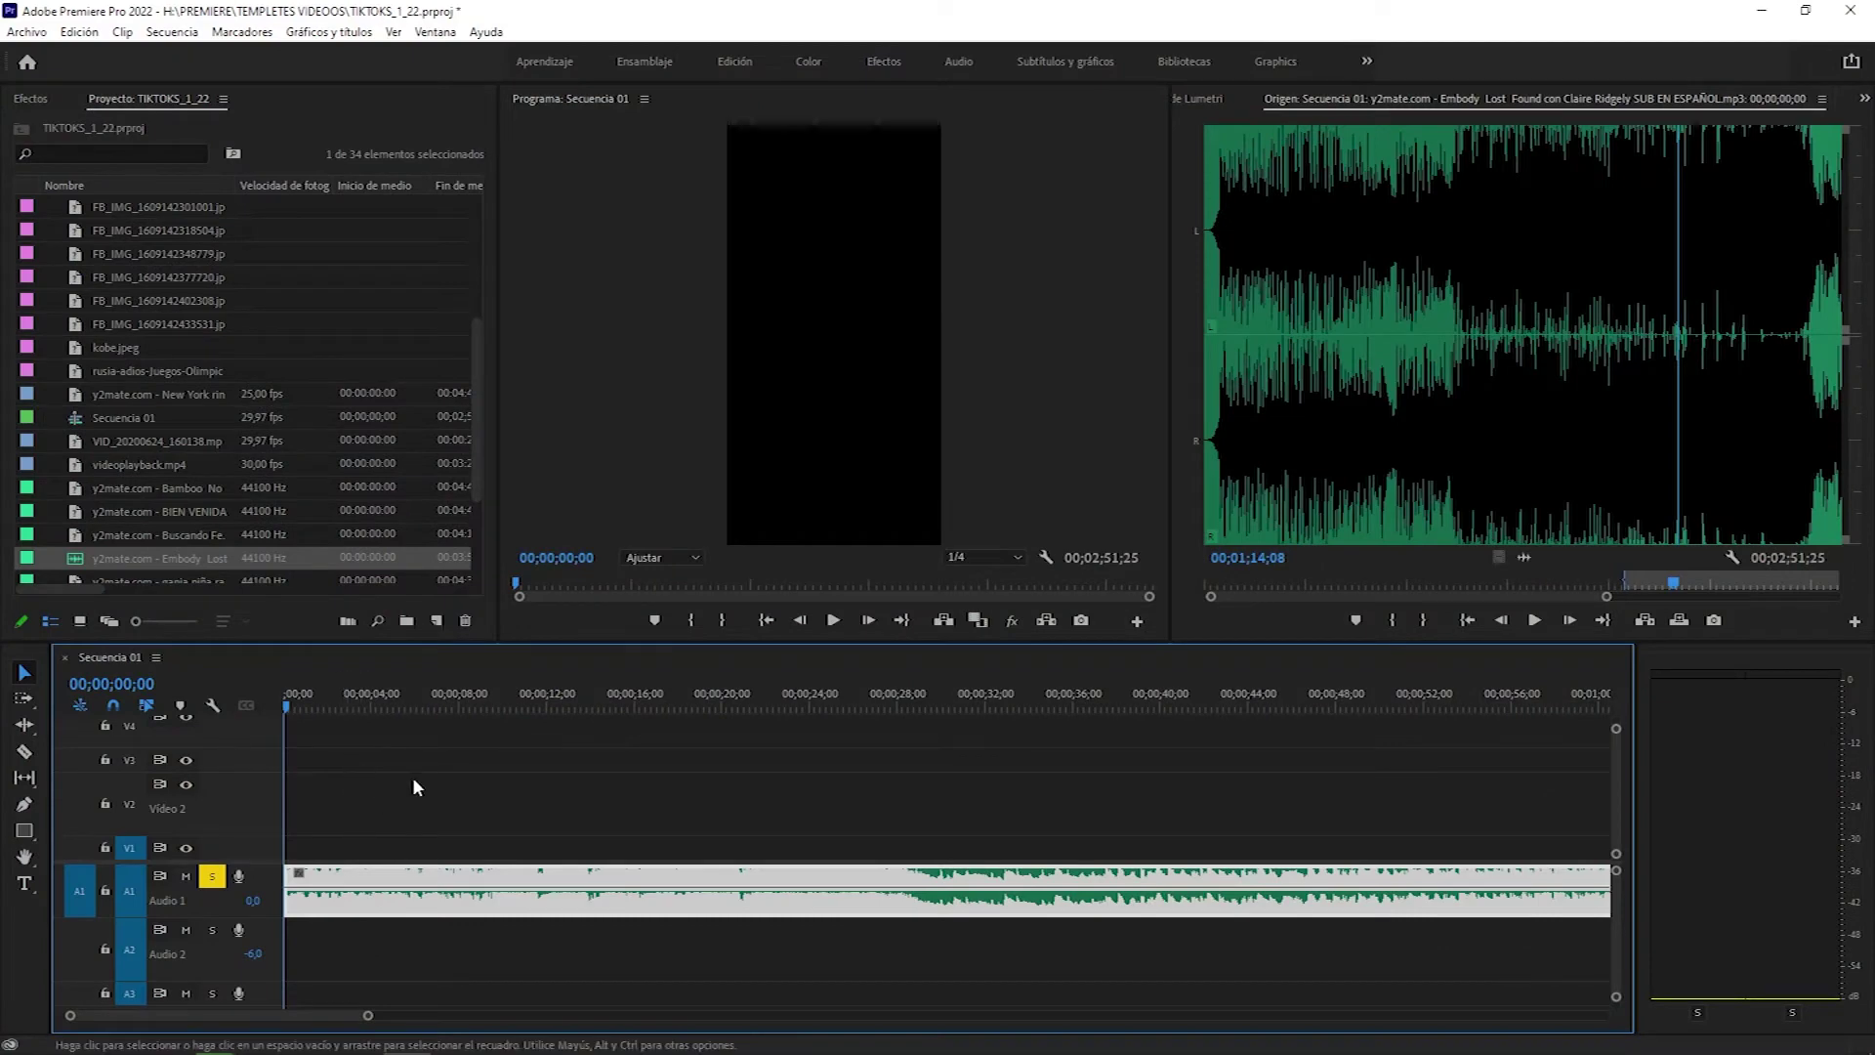
# Ripple-trim the song on Audio 1 to end at 00;00;29;05 and add a first marker
pyautogui.click(924, 705)
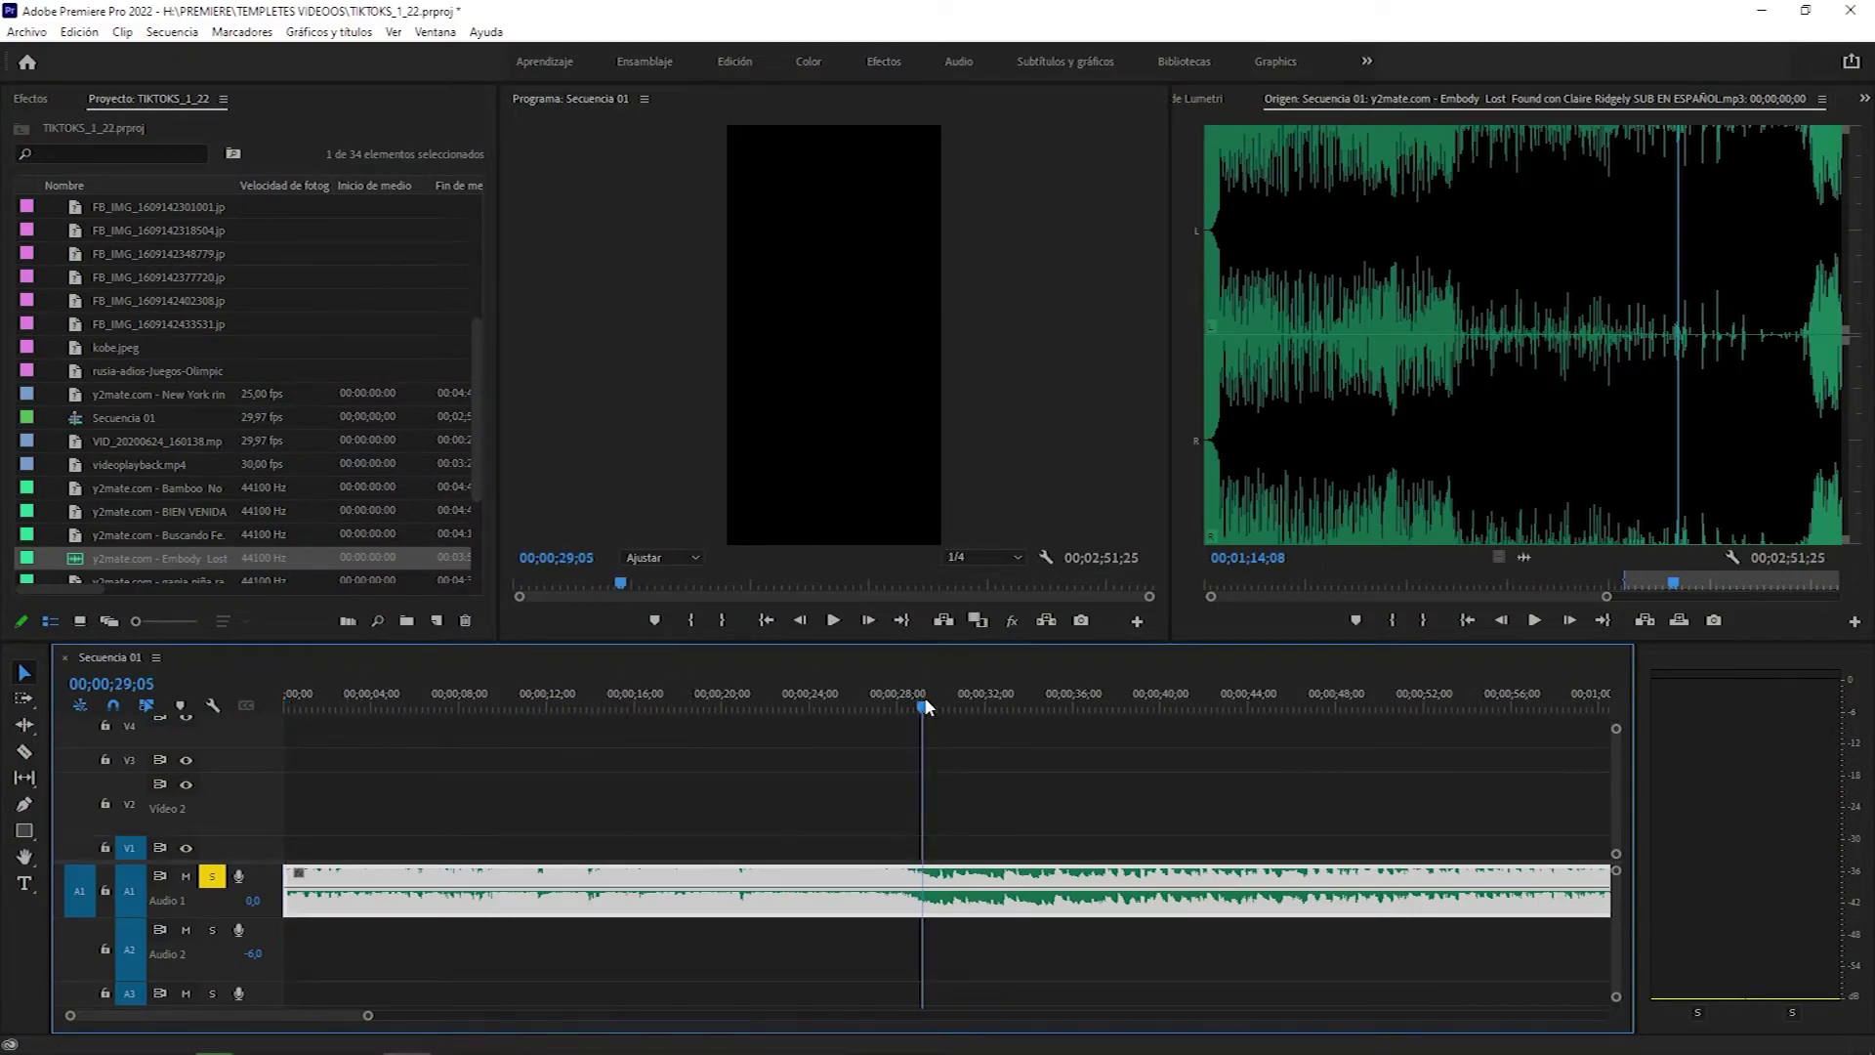
pyautogui.press('w')
pyautogui.moveTo(439, 696); pyautogui.dragTo(997, 719)
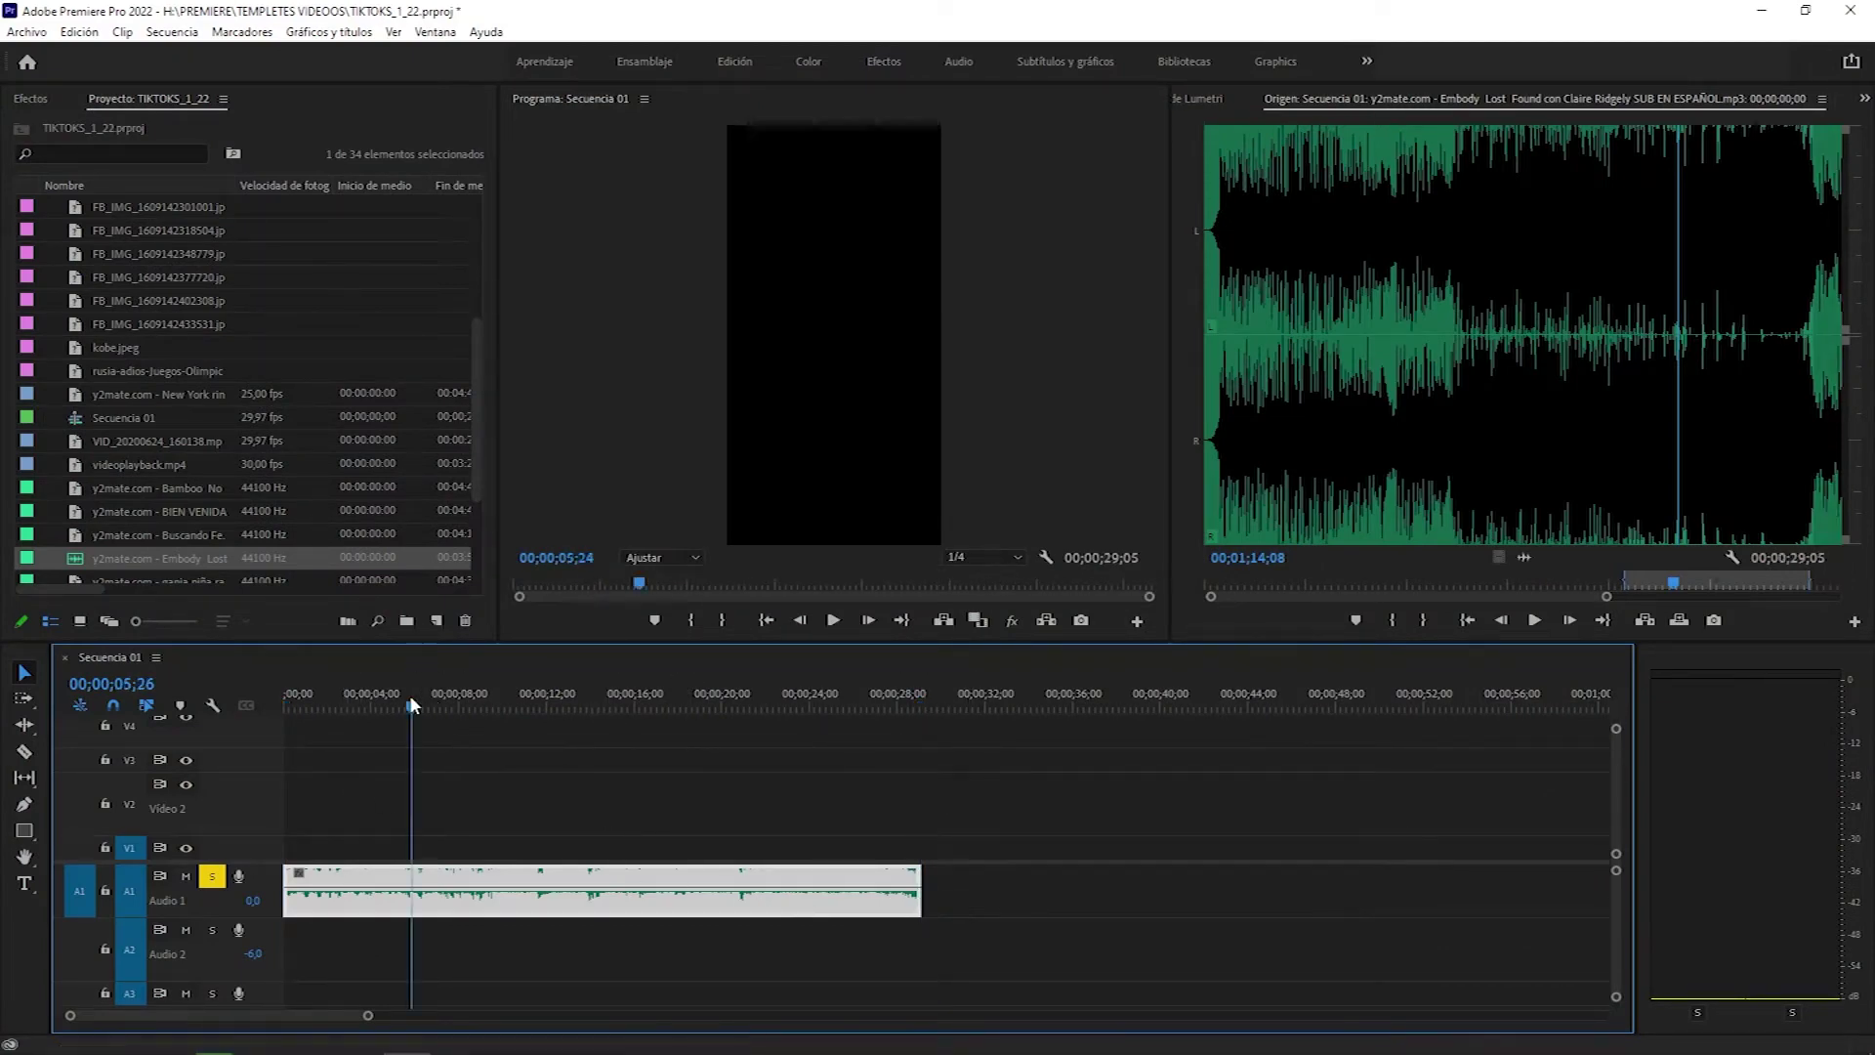
pyautogui.press('Home')
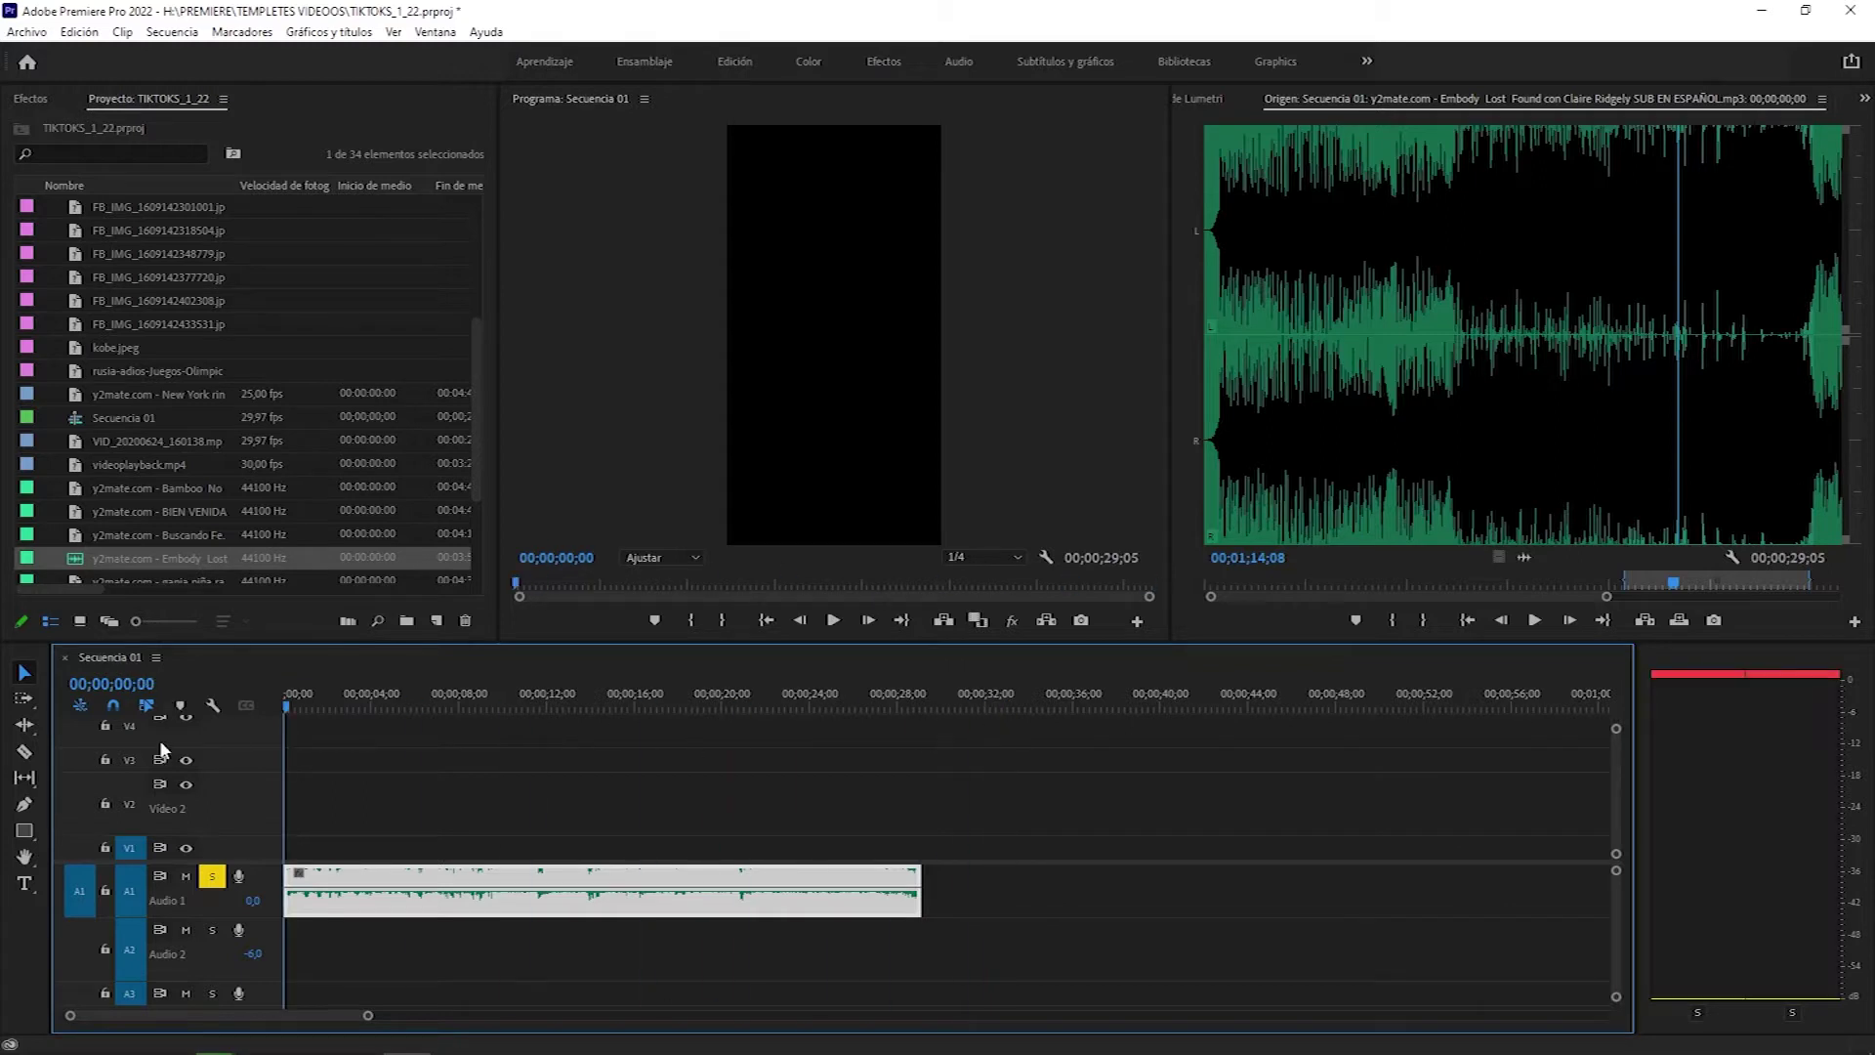
pyautogui.click(553, 821)
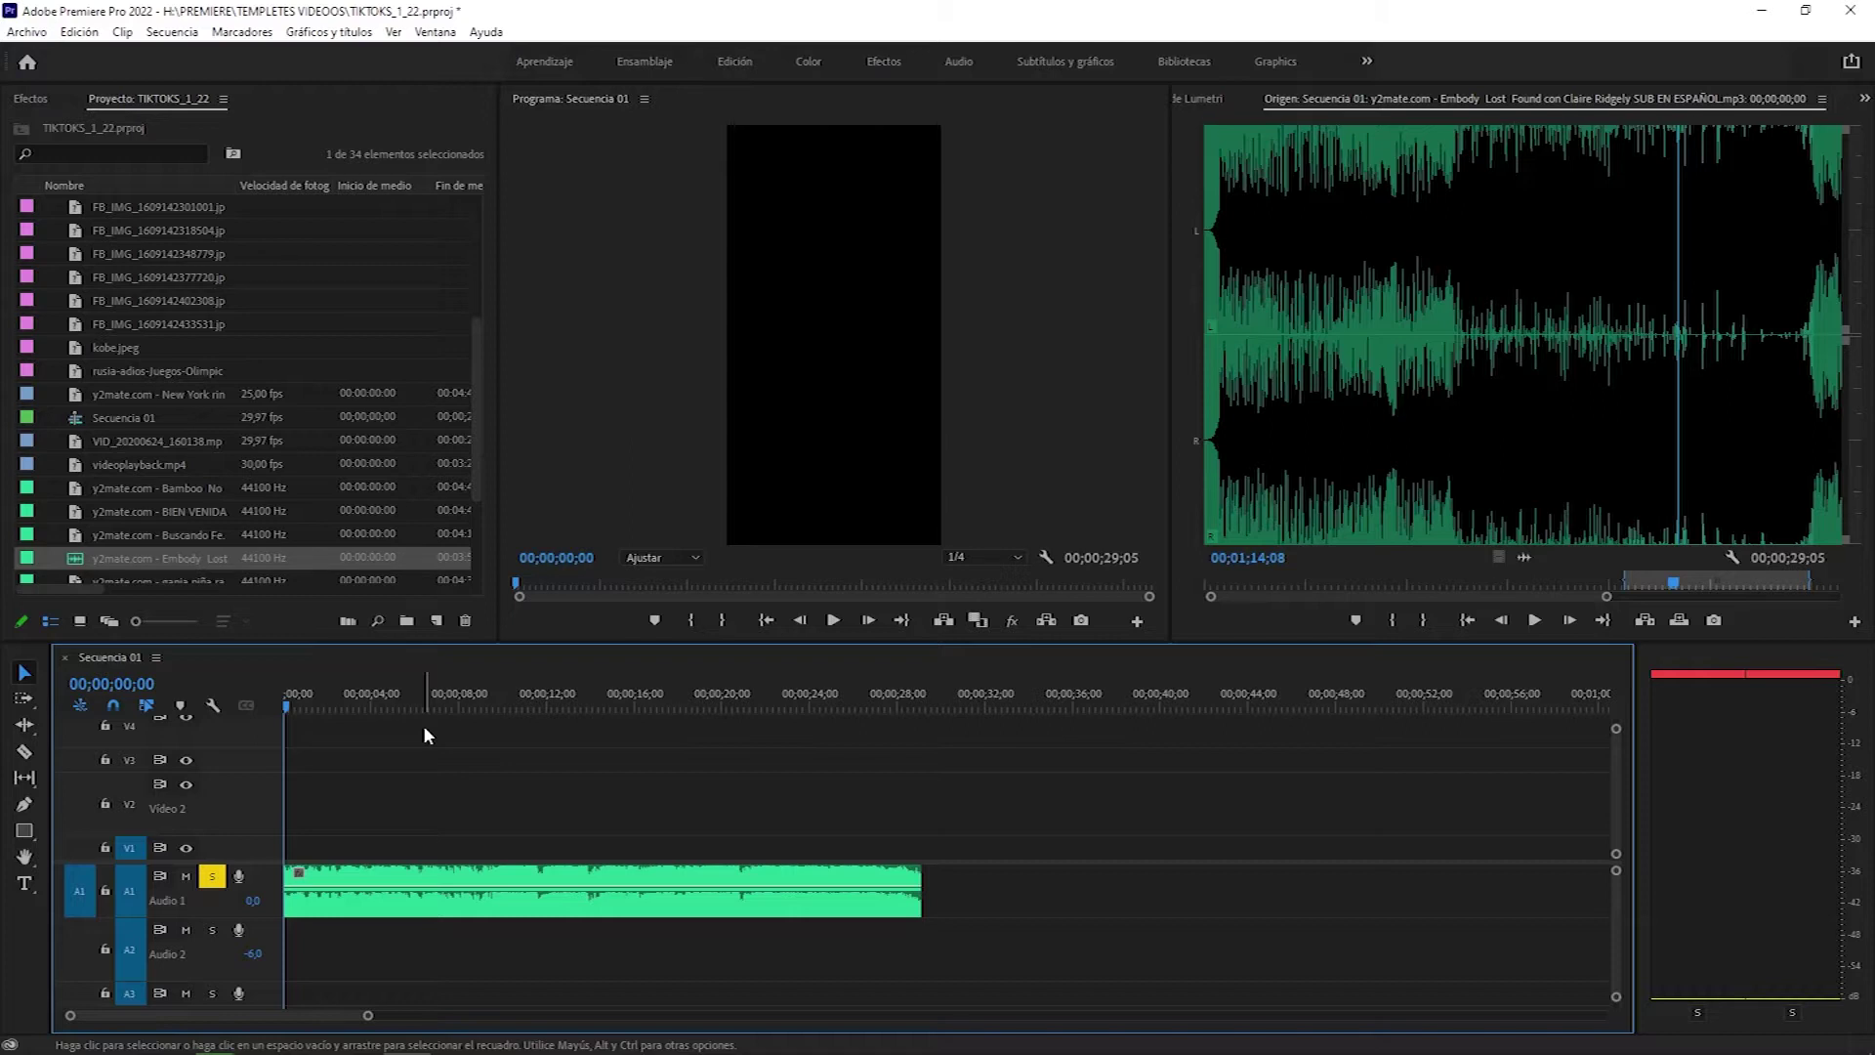
pyautogui.press('m')
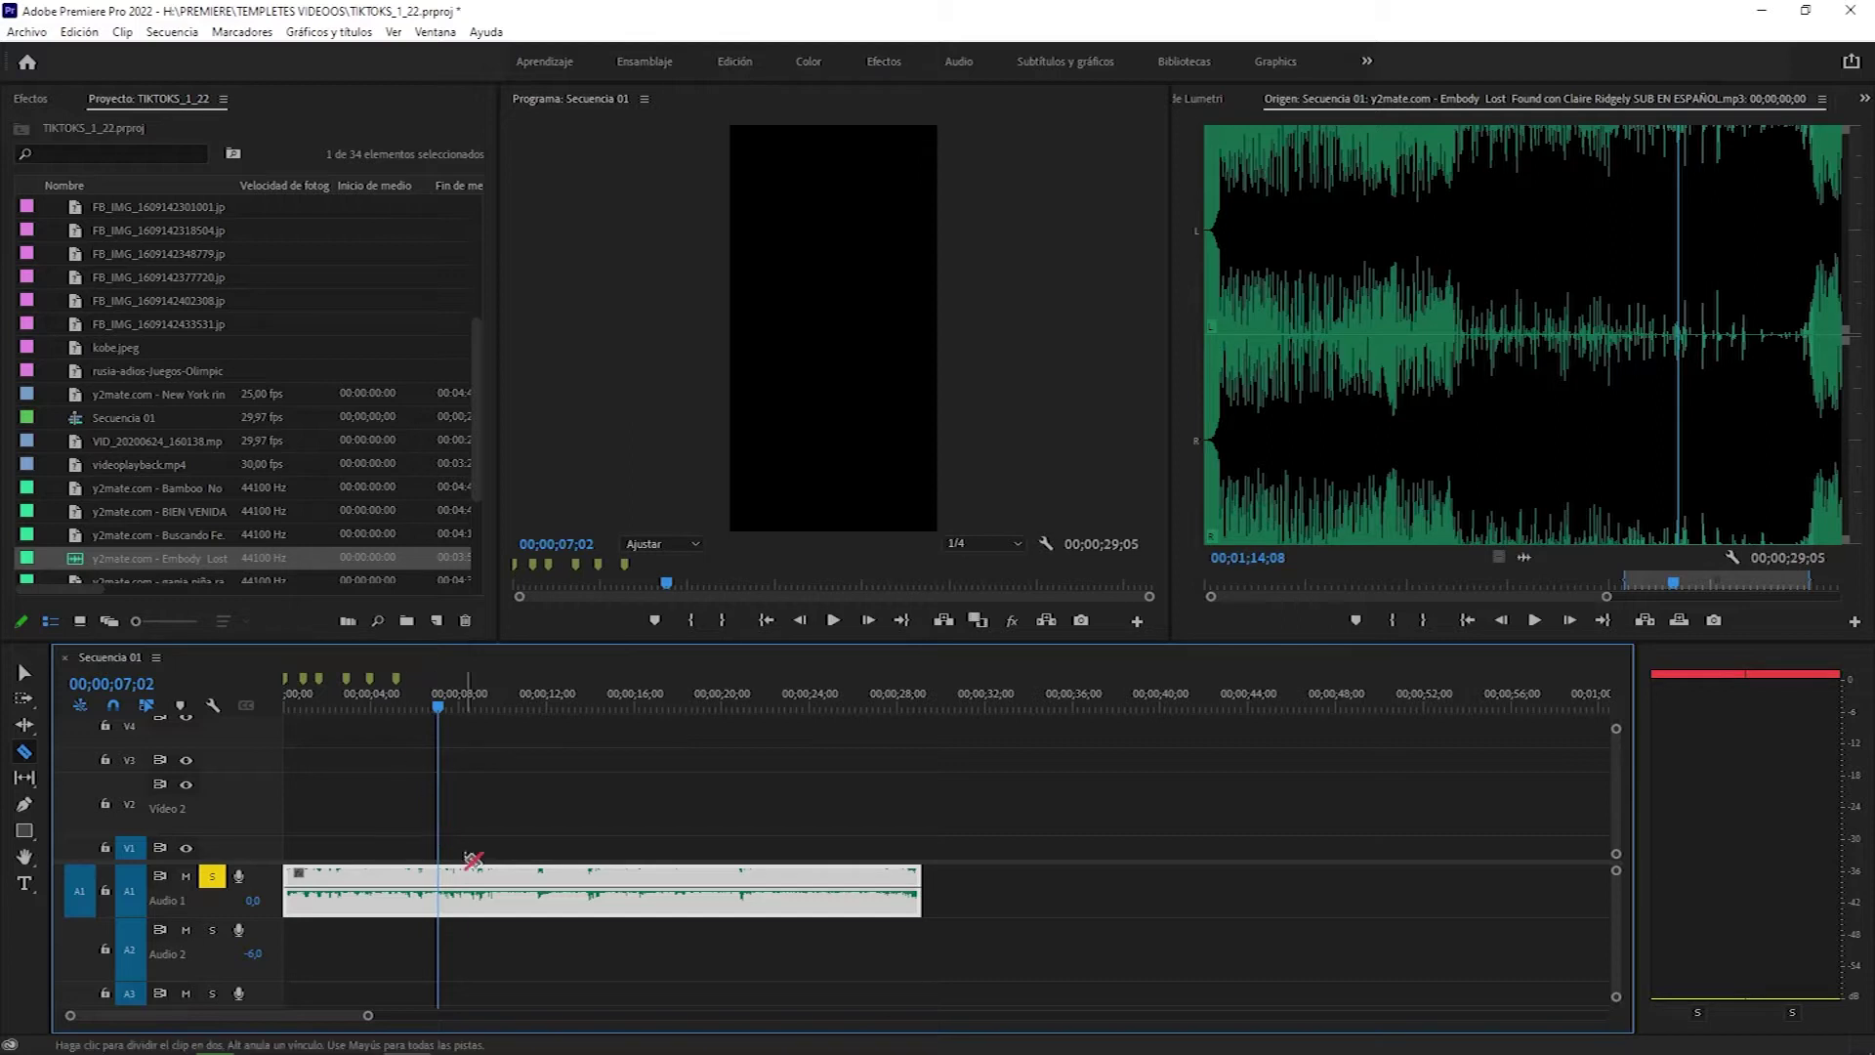
# Play the song and tap M on each beat to lay markers along the ruler
pyautogui.press('v')
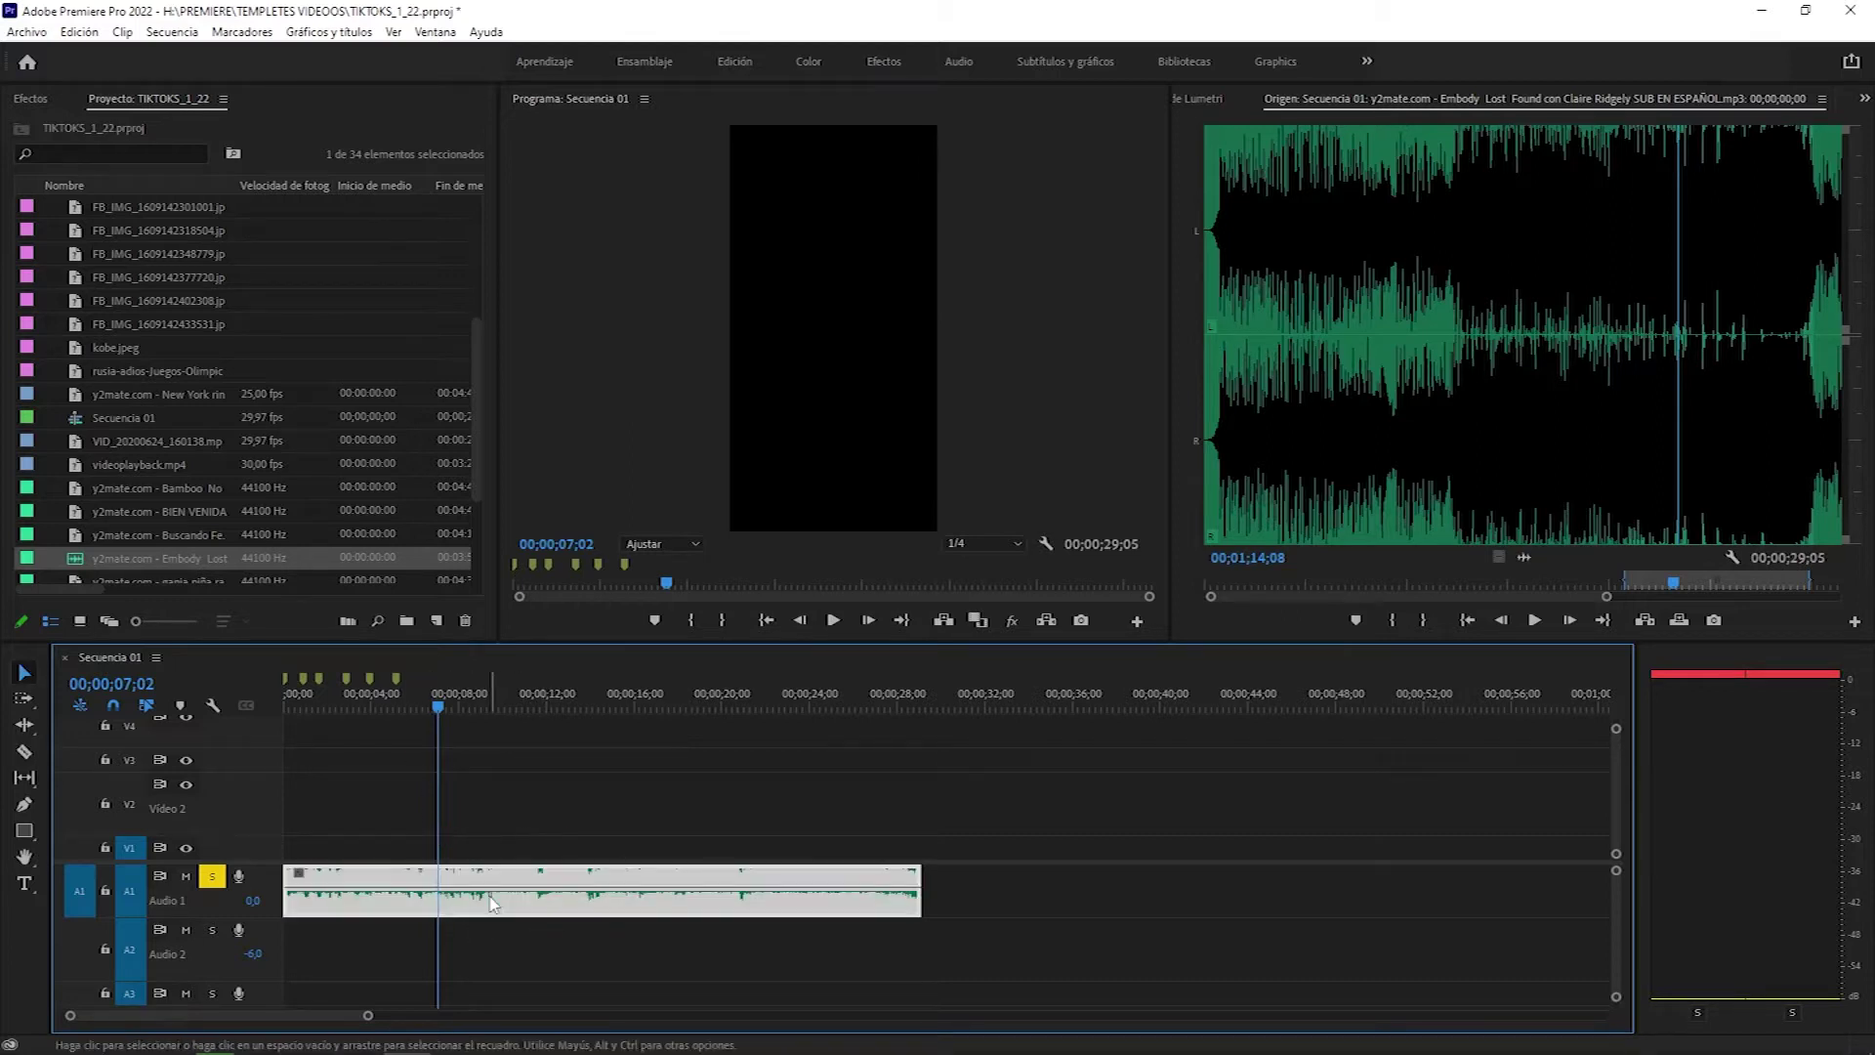
pyautogui.moveTo(402, 695); pyautogui.dragTo(366, 705)
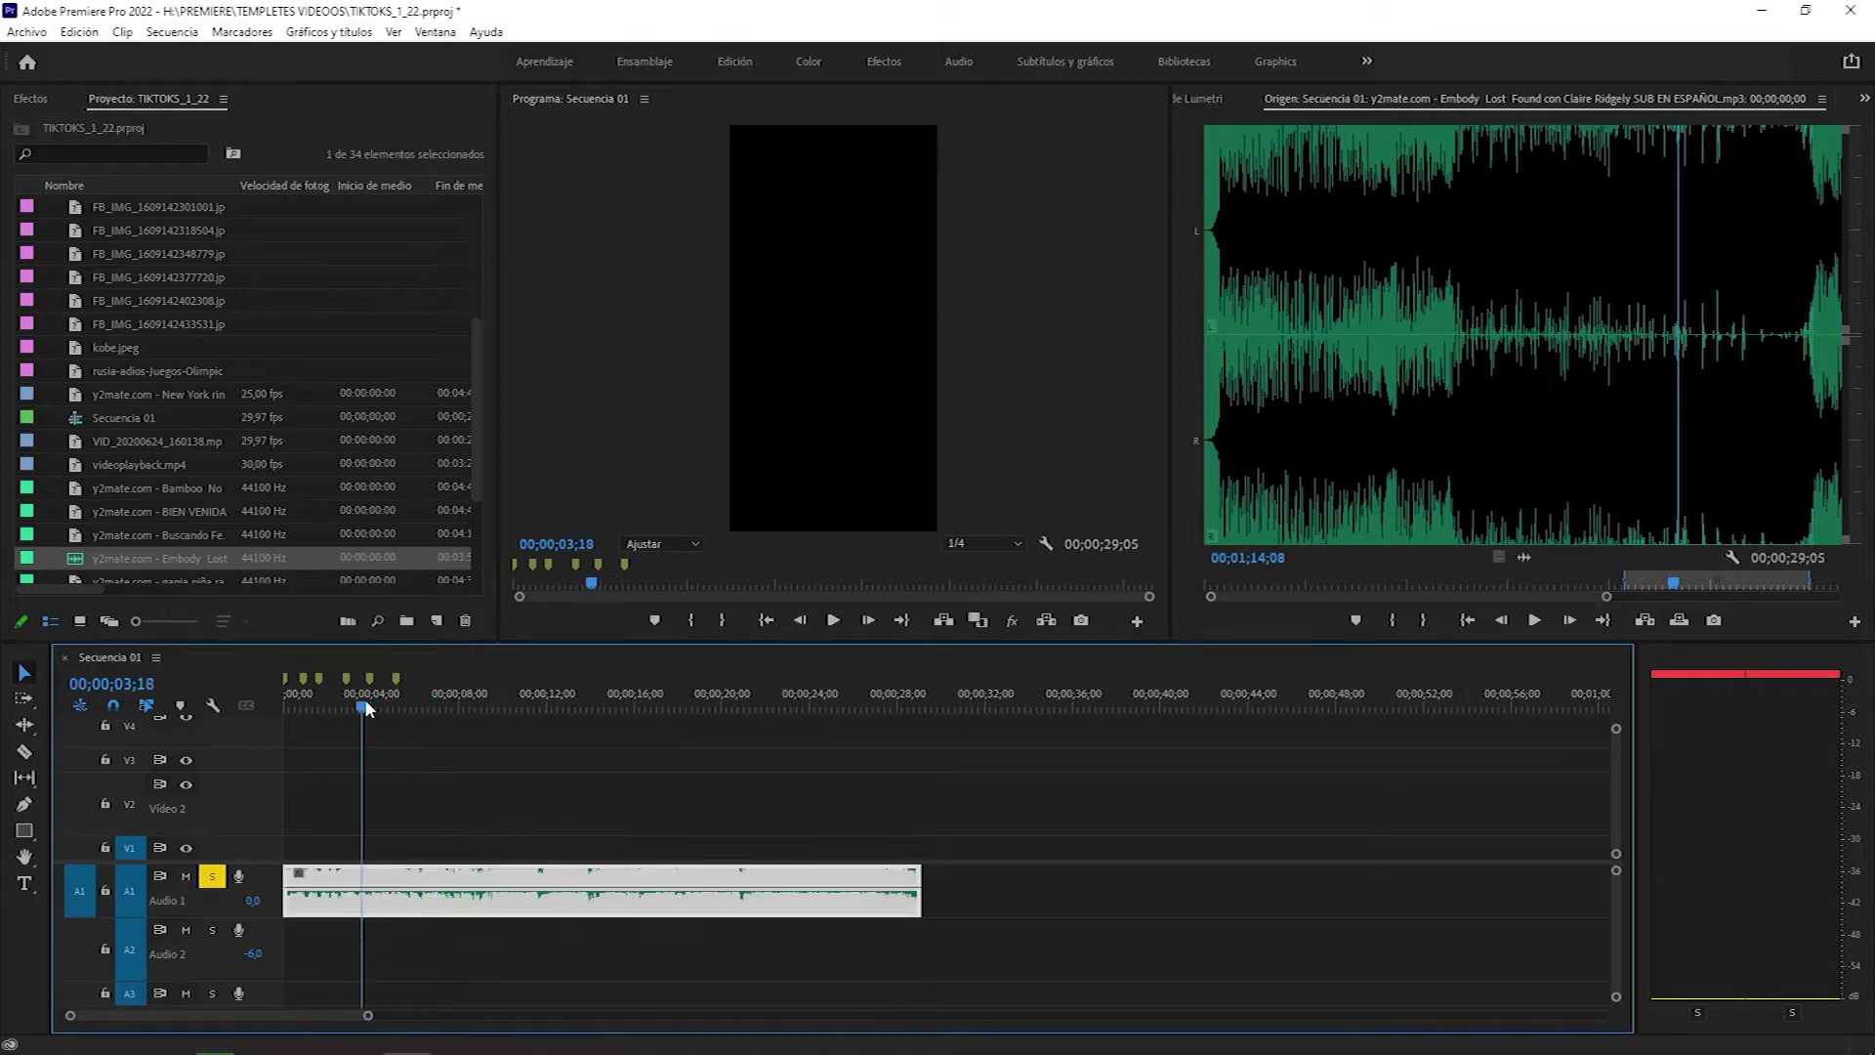
pyautogui.click(384, 752)
pyautogui.press('space')
pyautogui.press('m')
pyautogui.press('m')
pyautogui.press('m')
pyautogui.press('m')
pyautogui.press('m')
pyautogui.press('m')
pyautogui.press('m')
pyautogui.press('m')
pyautogui.press('m')
pyautogui.press('m')
pyautogui.press('m')
pyautogui.press('m')
pyautogui.press('m')
pyautogui.press('m')
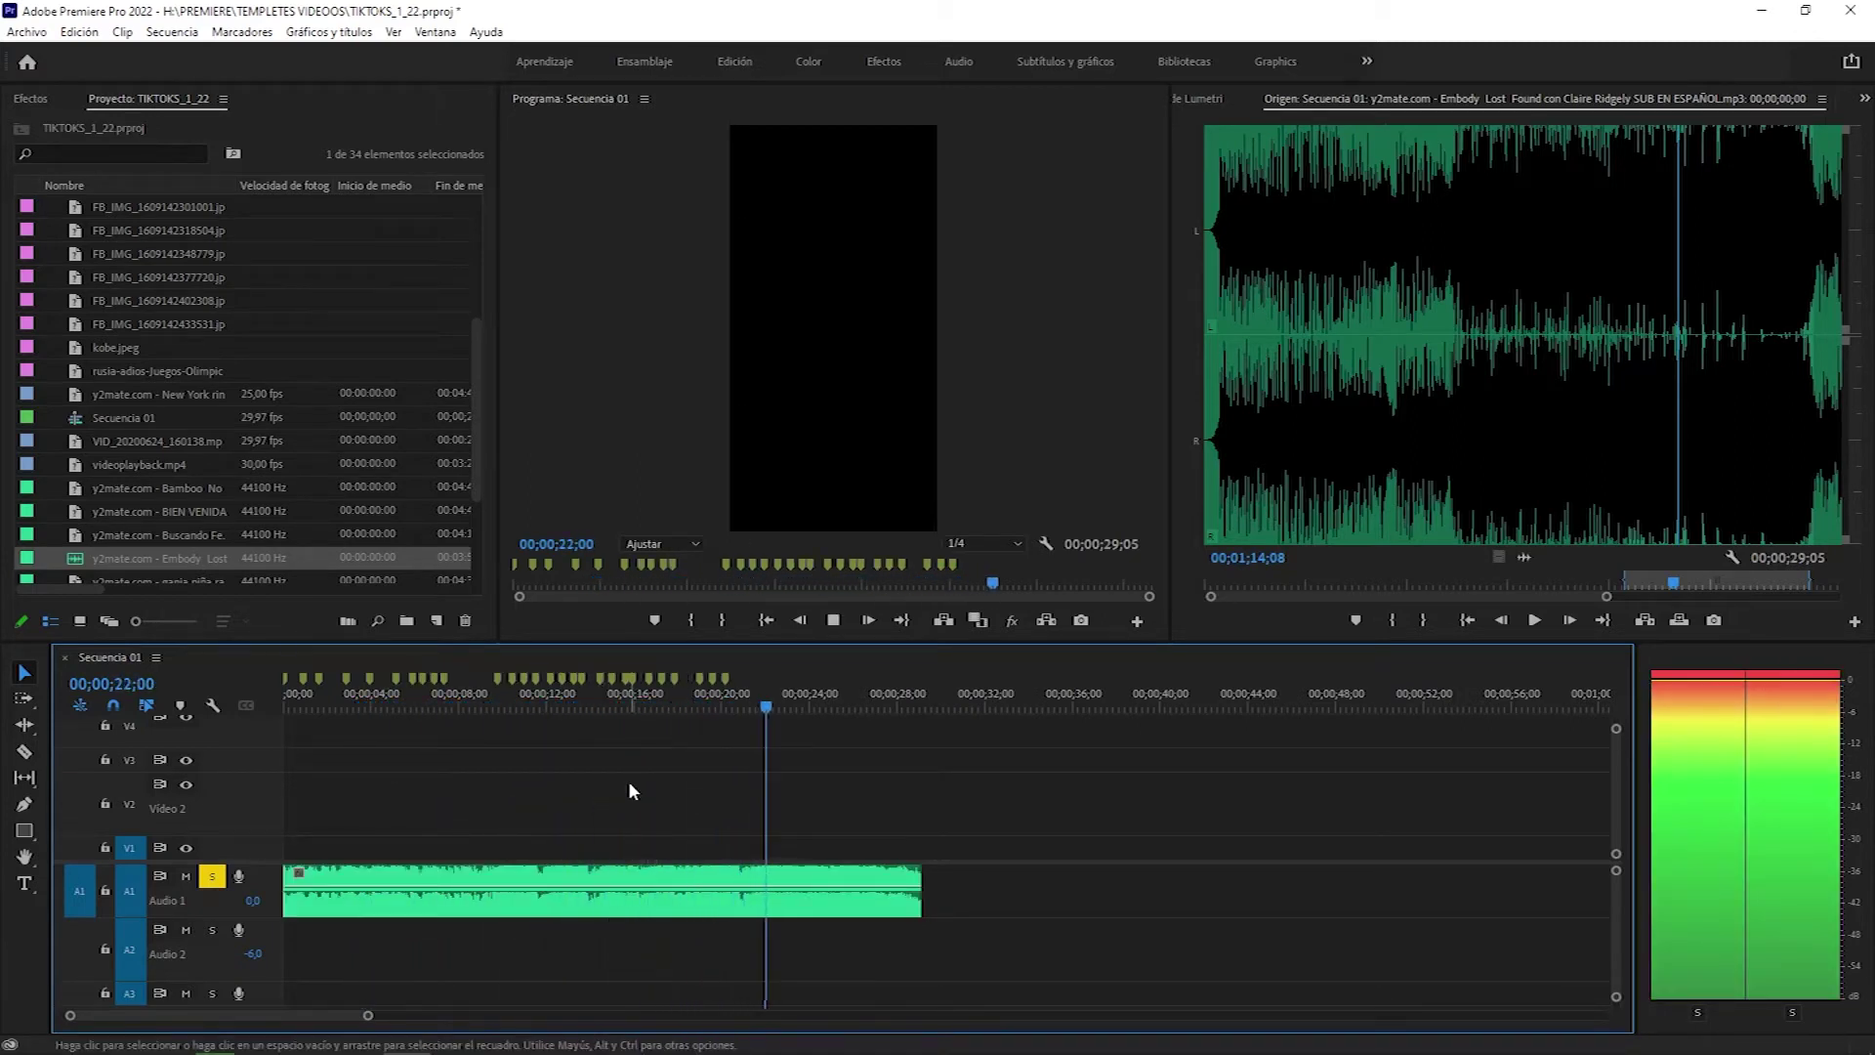
pyautogui.press('m')
pyautogui.press('m')
pyautogui.press('m')
pyautogui.press('m')
pyautogui.press('m')
pyautogui.press('m')
pyautogui.press('m')
pyautogui.press('m')
pyautogui.press('m')
pyautogui.press('space')
pyautogui.moveTo(315, 711); pyautogui.dragTo(285, 711)
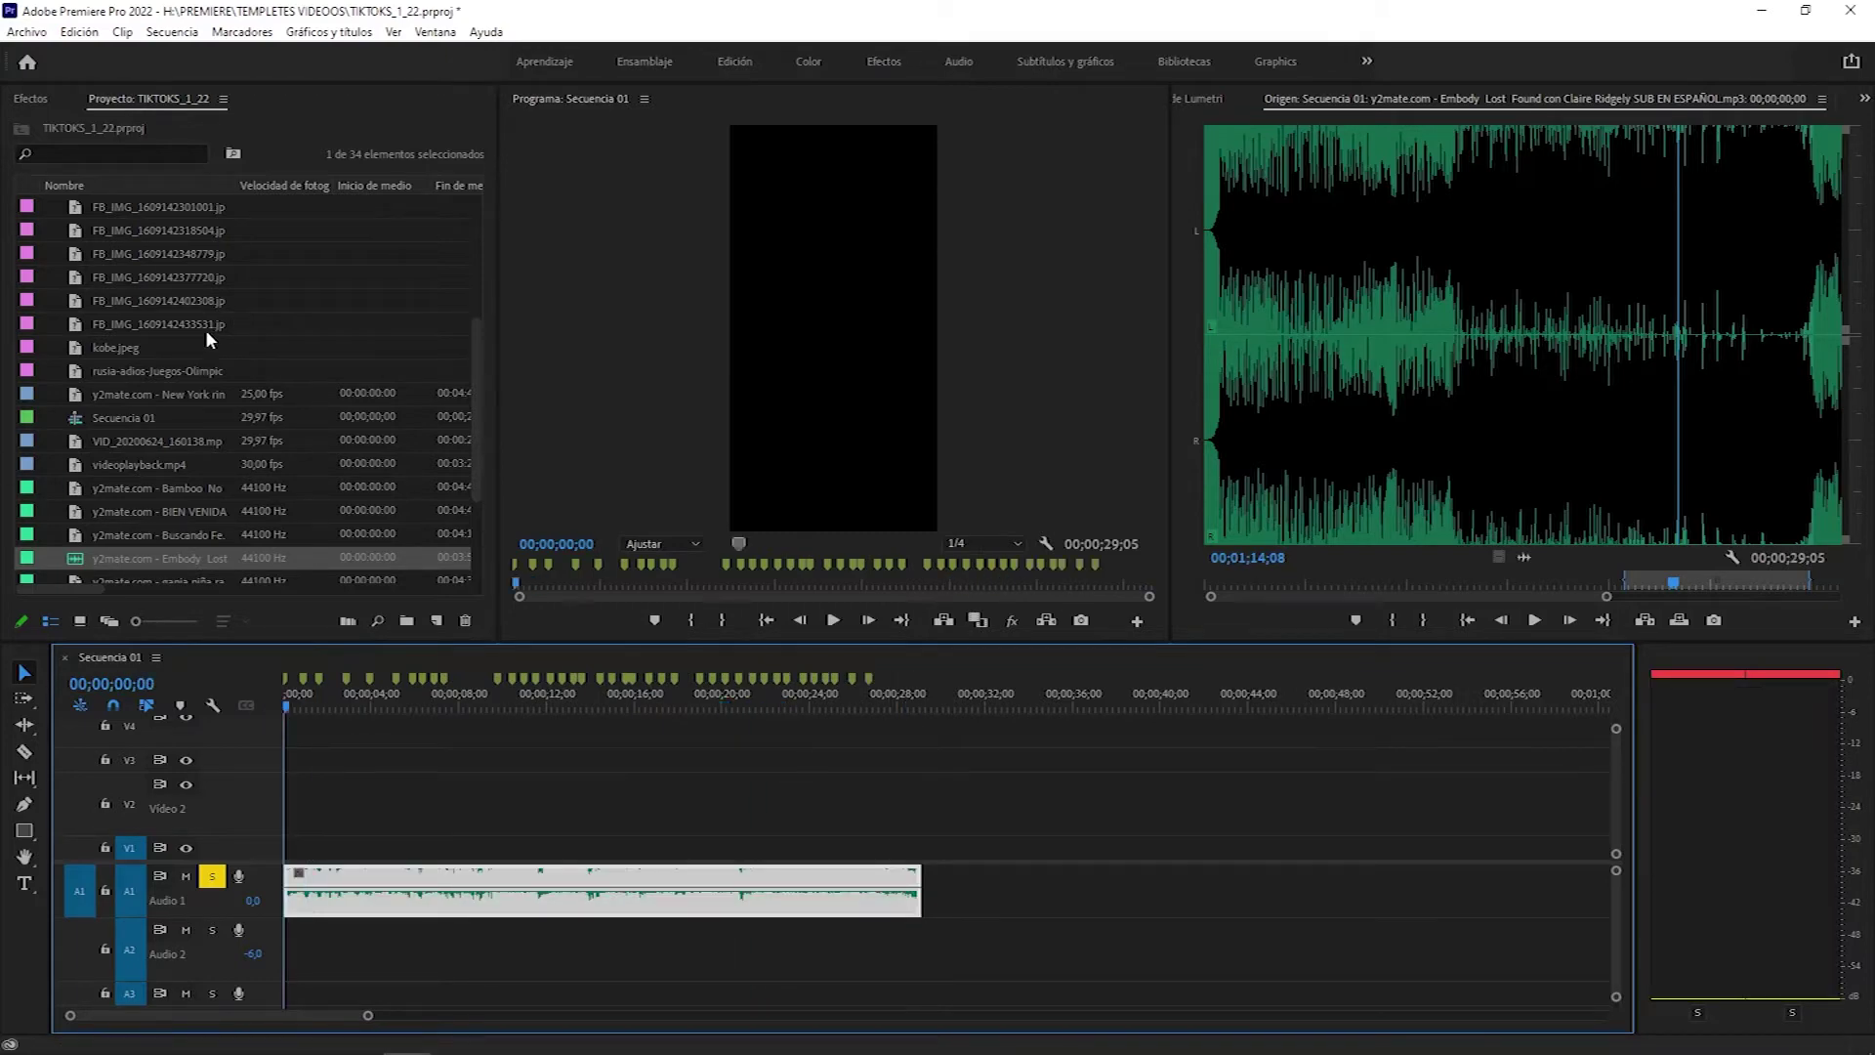
# Automate the selected GoPro clips to Secuencia 01 with placement 'En marcadores sin numerar'
pyautogui.click(348, 621)
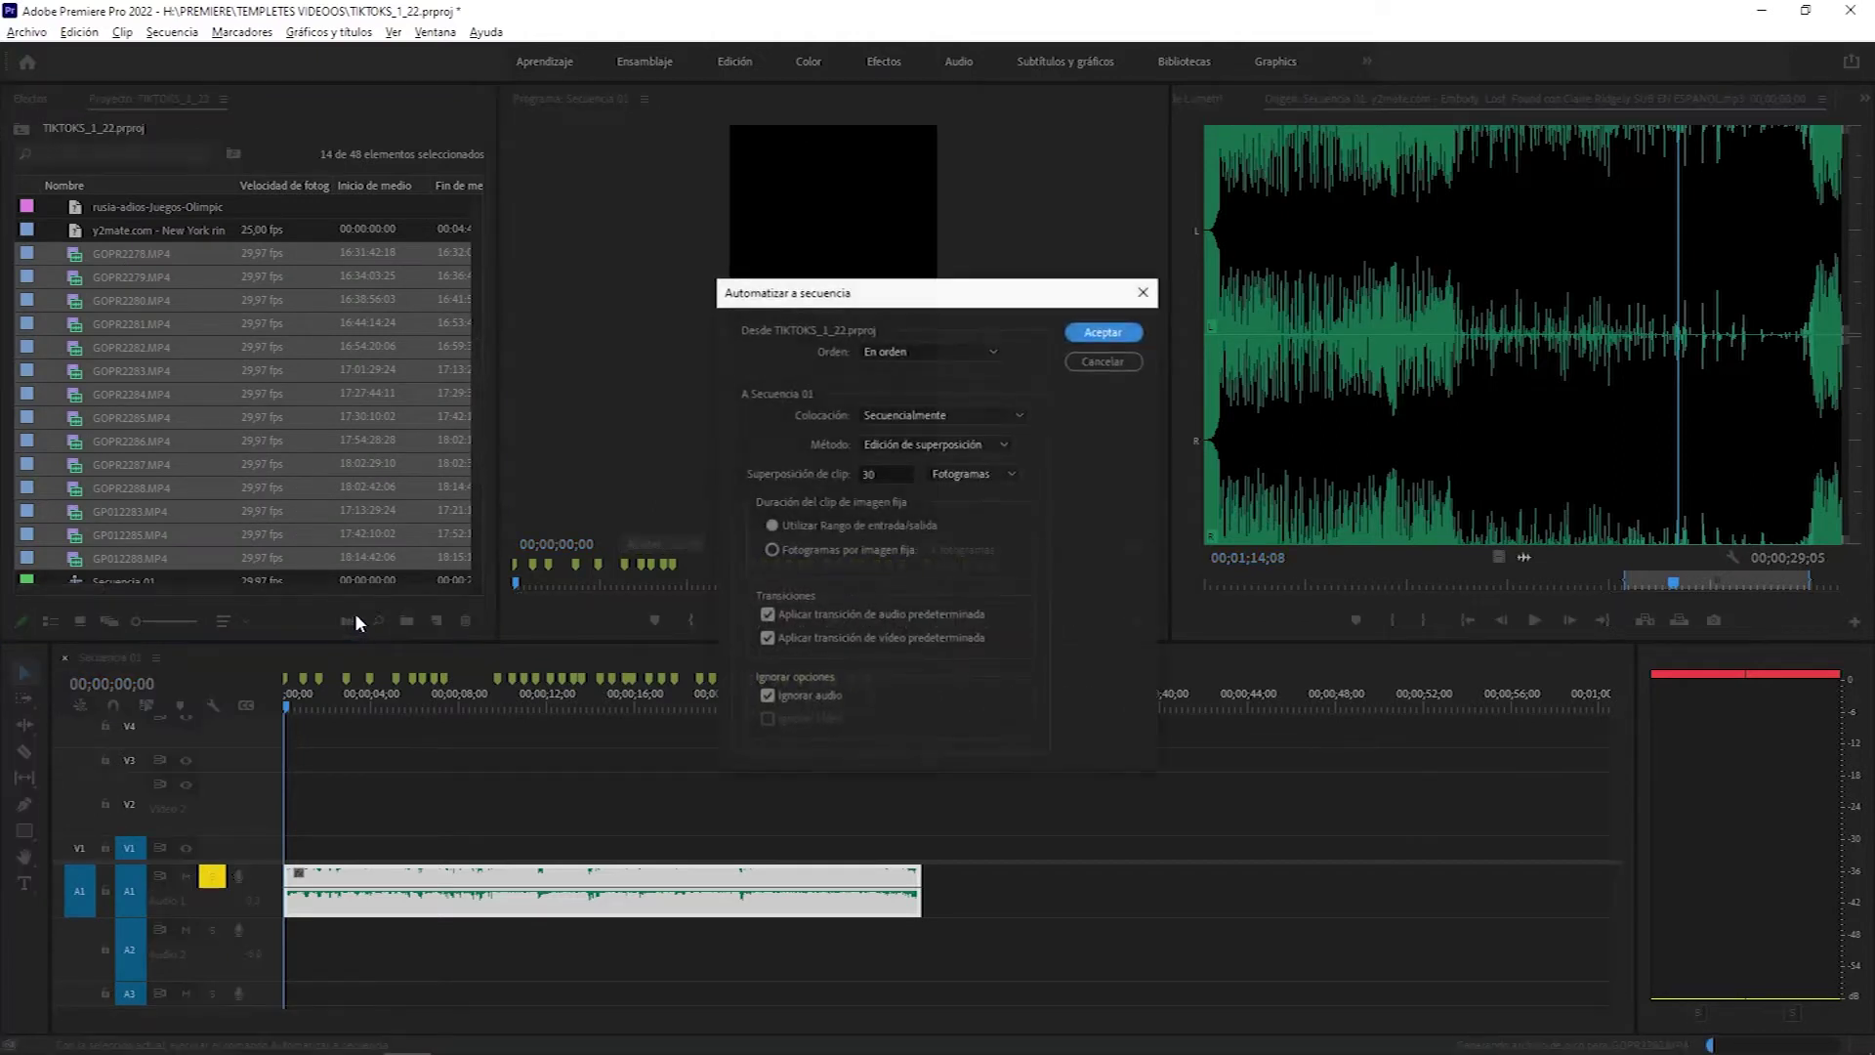
pyautogui.click(957, 341)
pyautogui.click(953, 417)
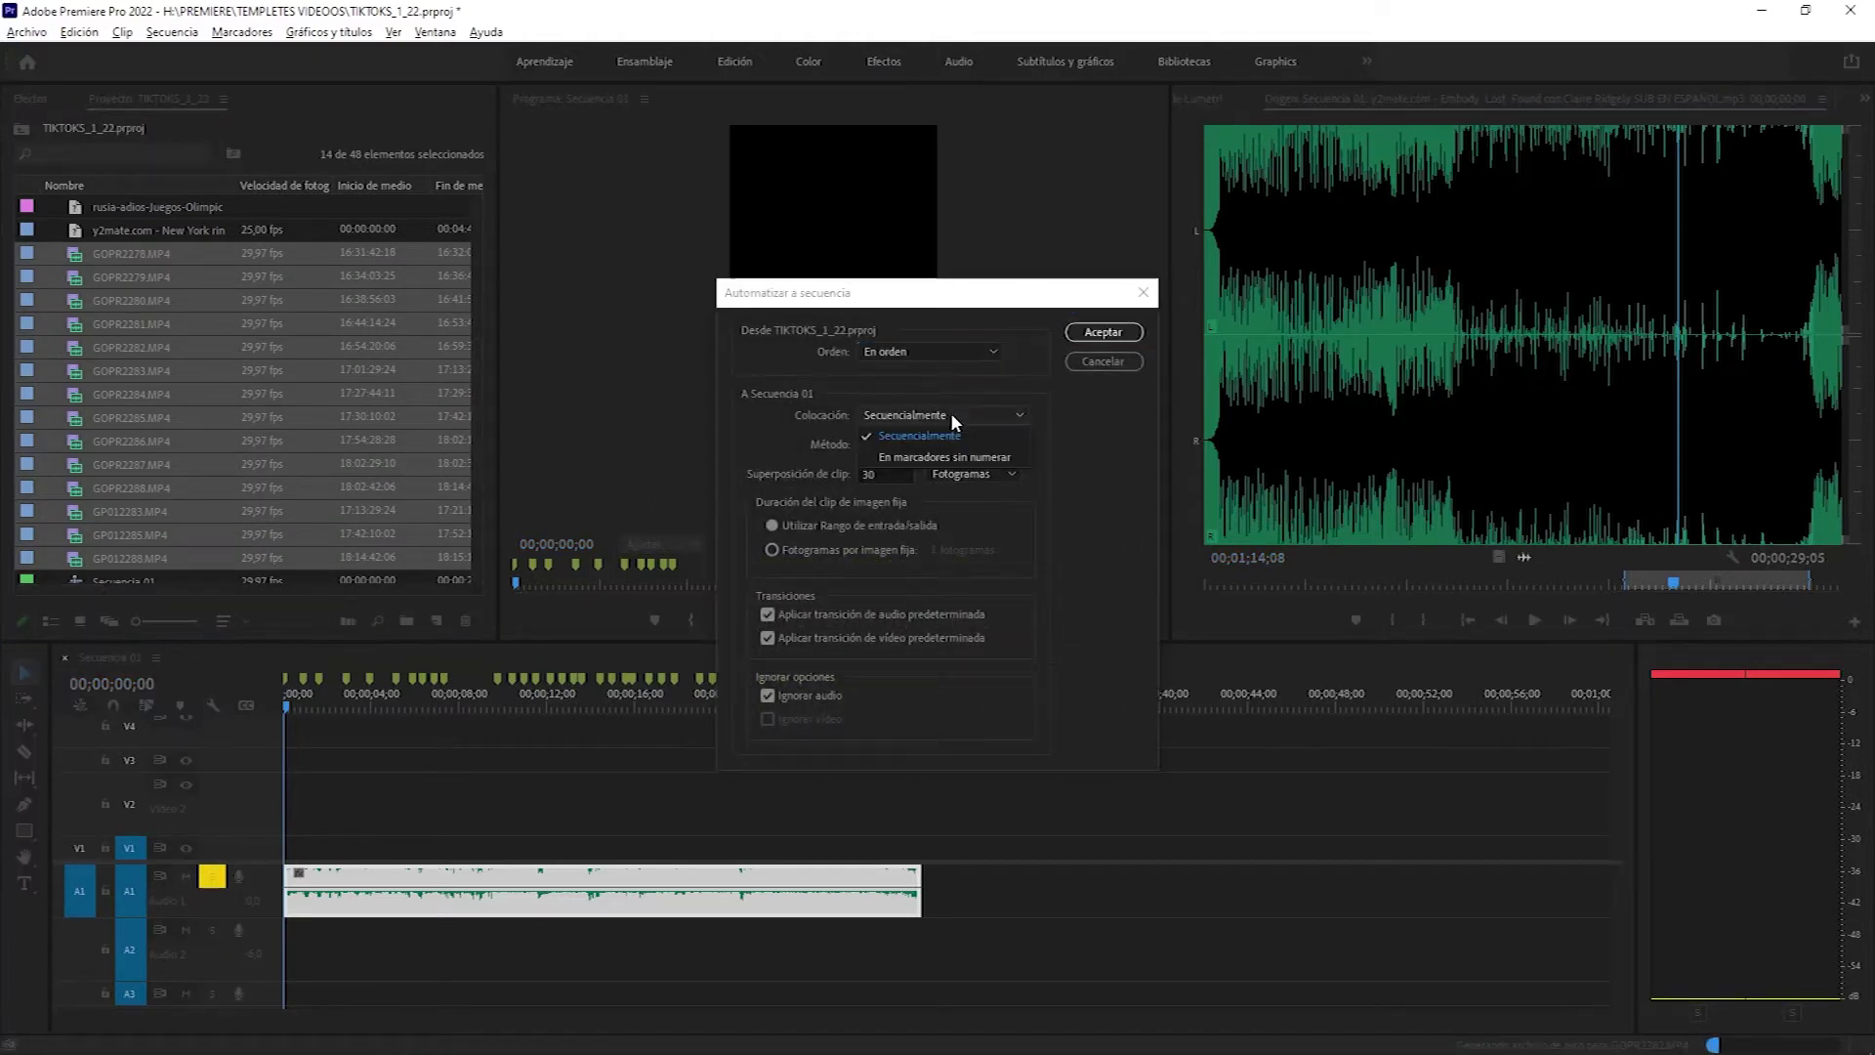
pyautogui.click(941, 459)
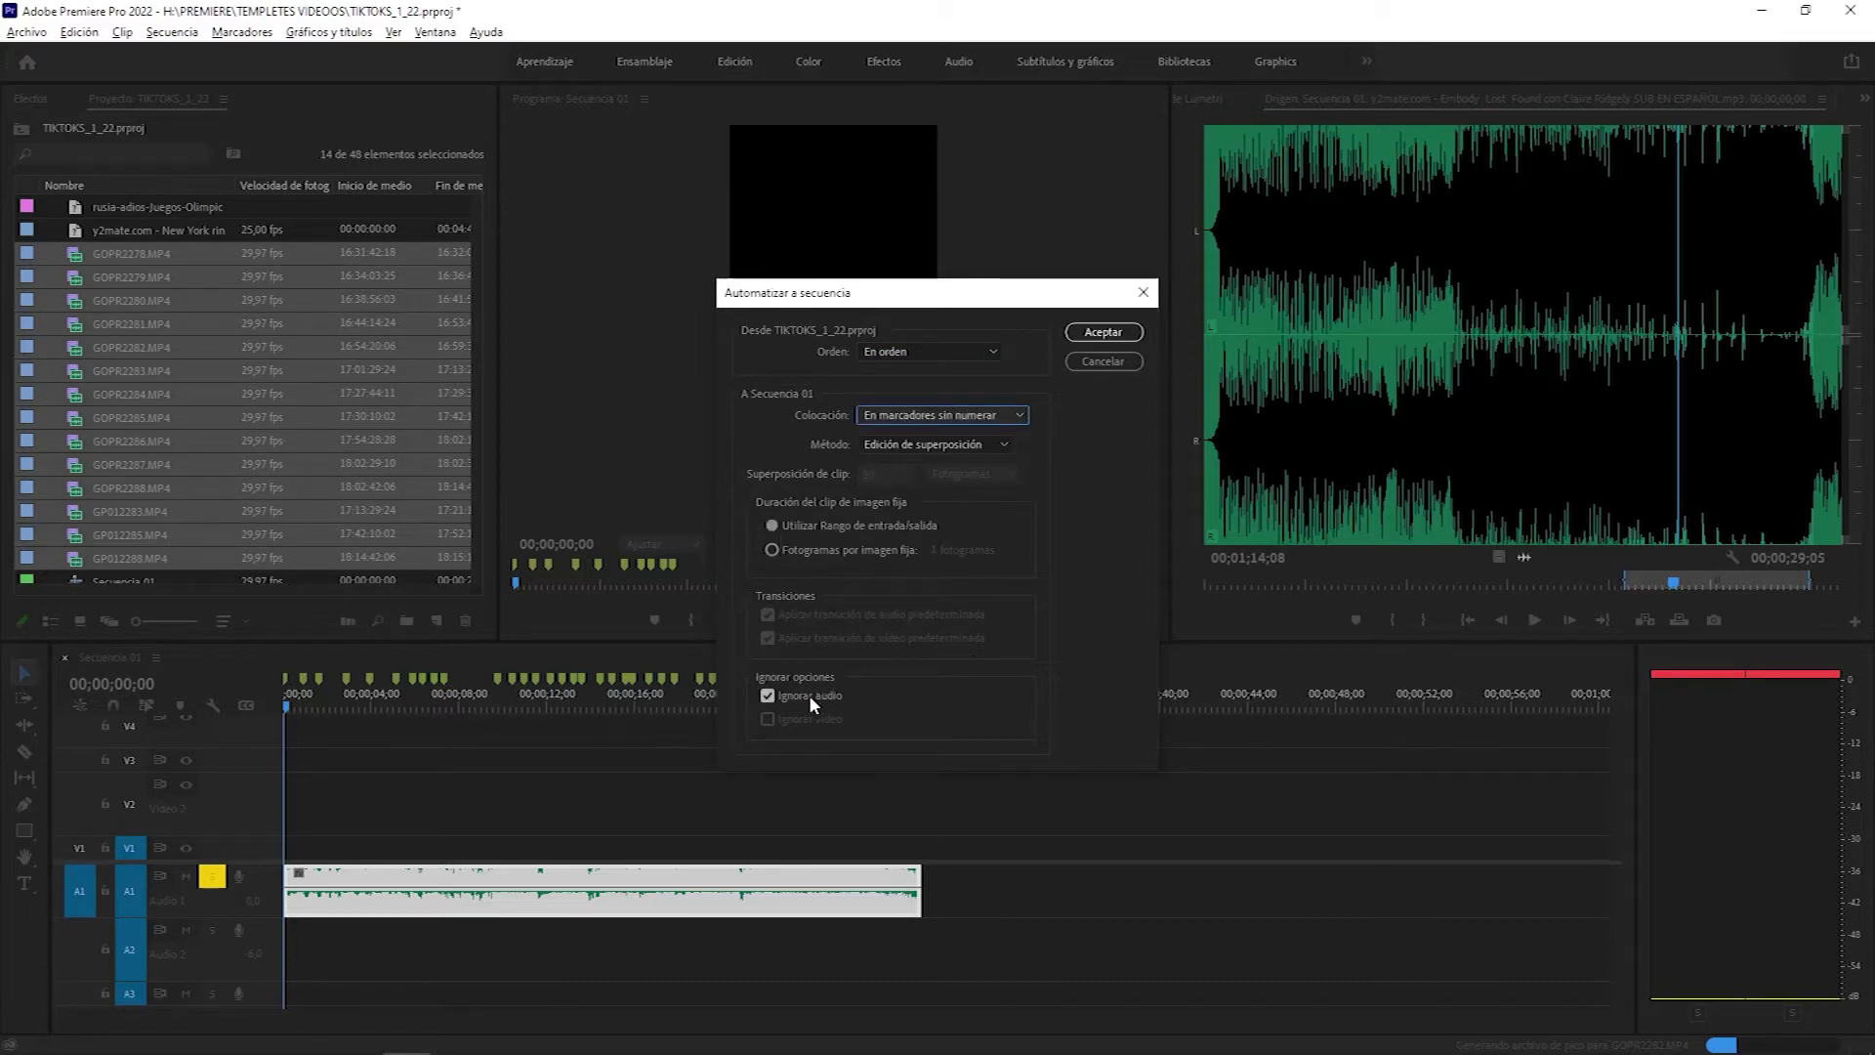
pyautogui.click(1132, 339)
pyautogui.click(1108, 332)
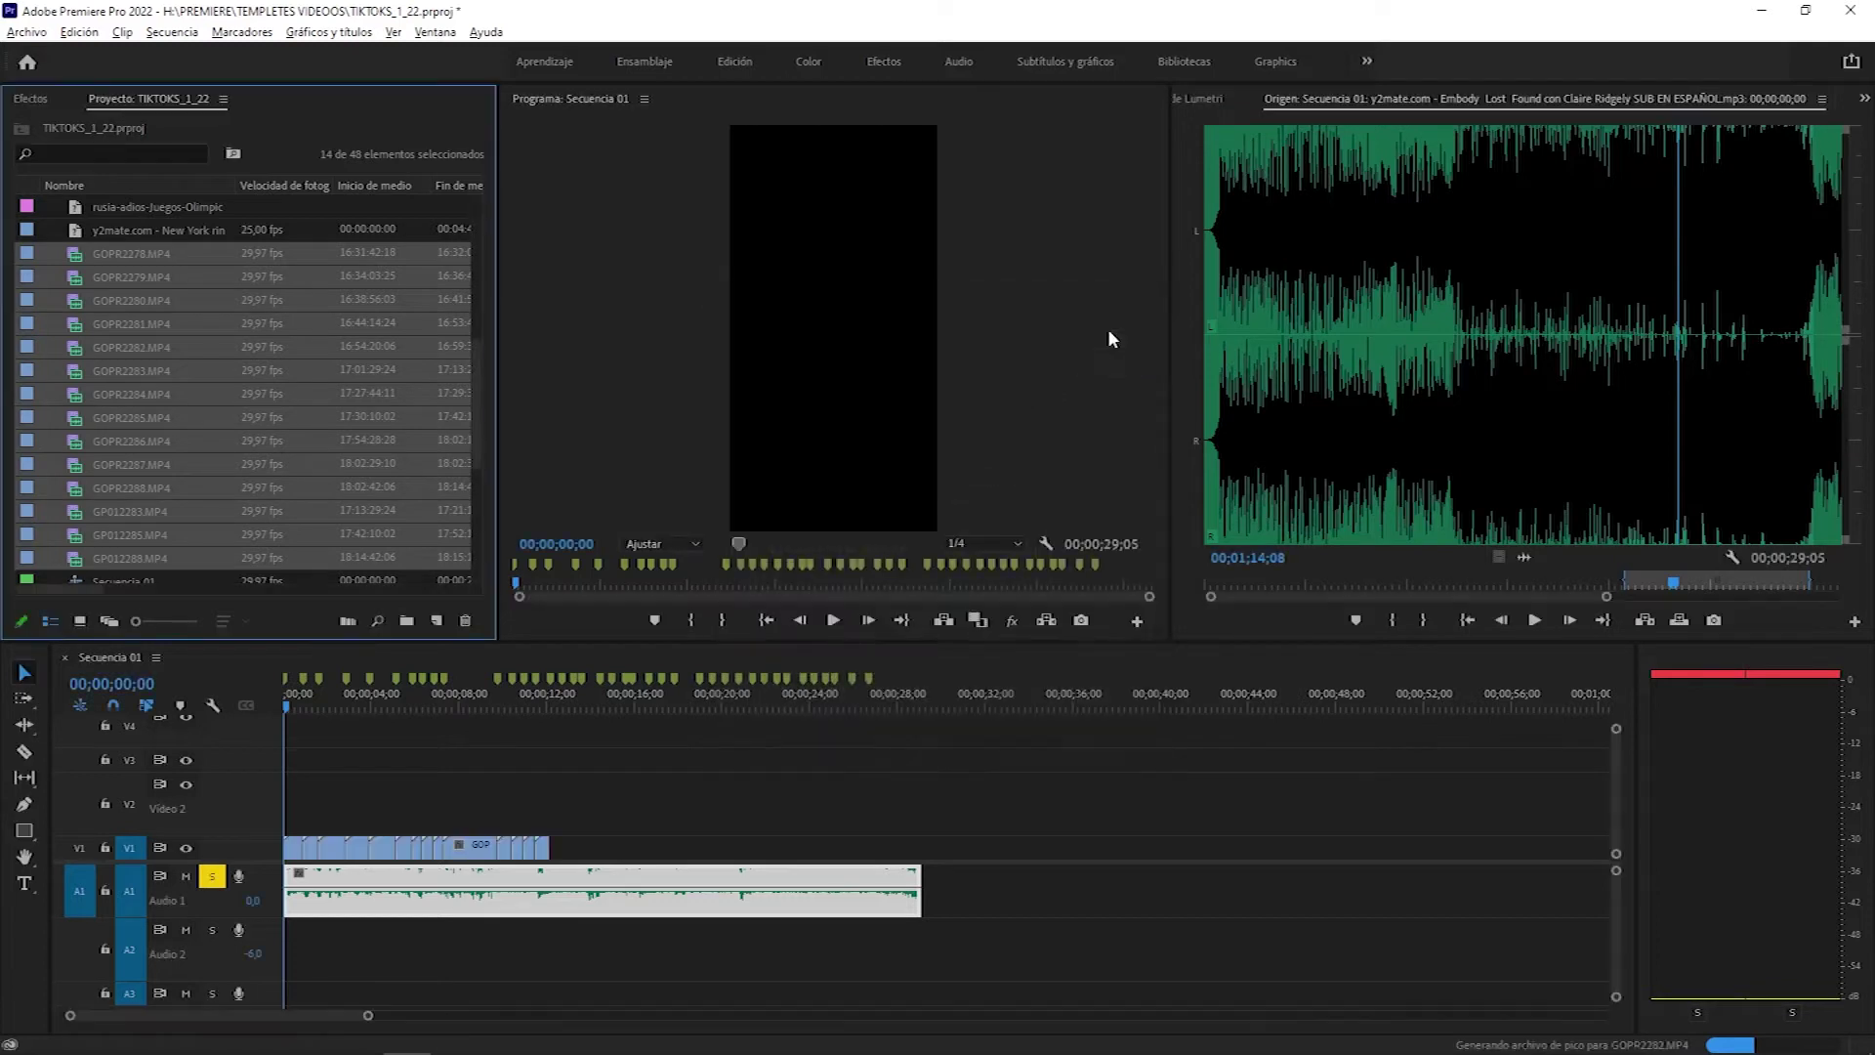
# Preview the placed clips and select GP012288.MP4, the first V1 clip, showing its motion settings
pyautogui.moveTo(366, 701)
pyautogui.mouseDown()
pyautogui.moveTo(459, 723)
pyautogui.moveTo(396, 719)
pyautogui.mouseUp()
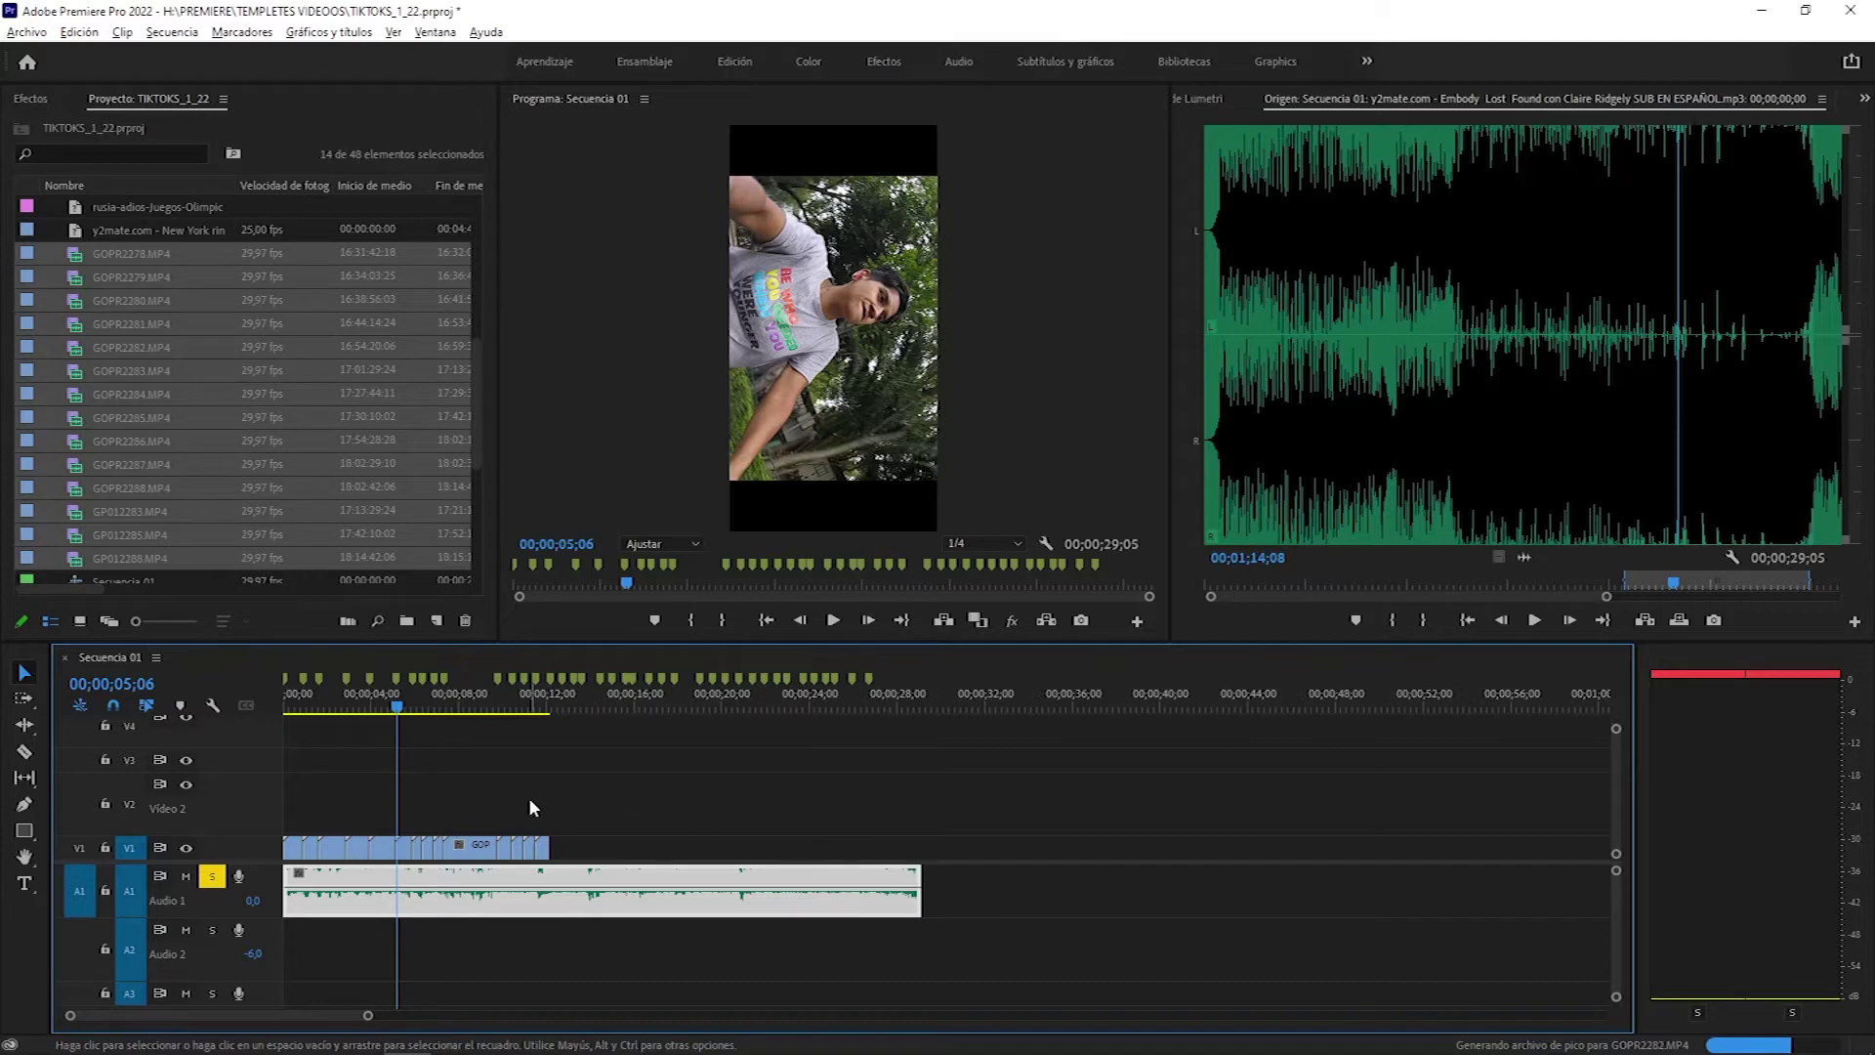
pyautogui.click(291, 703)
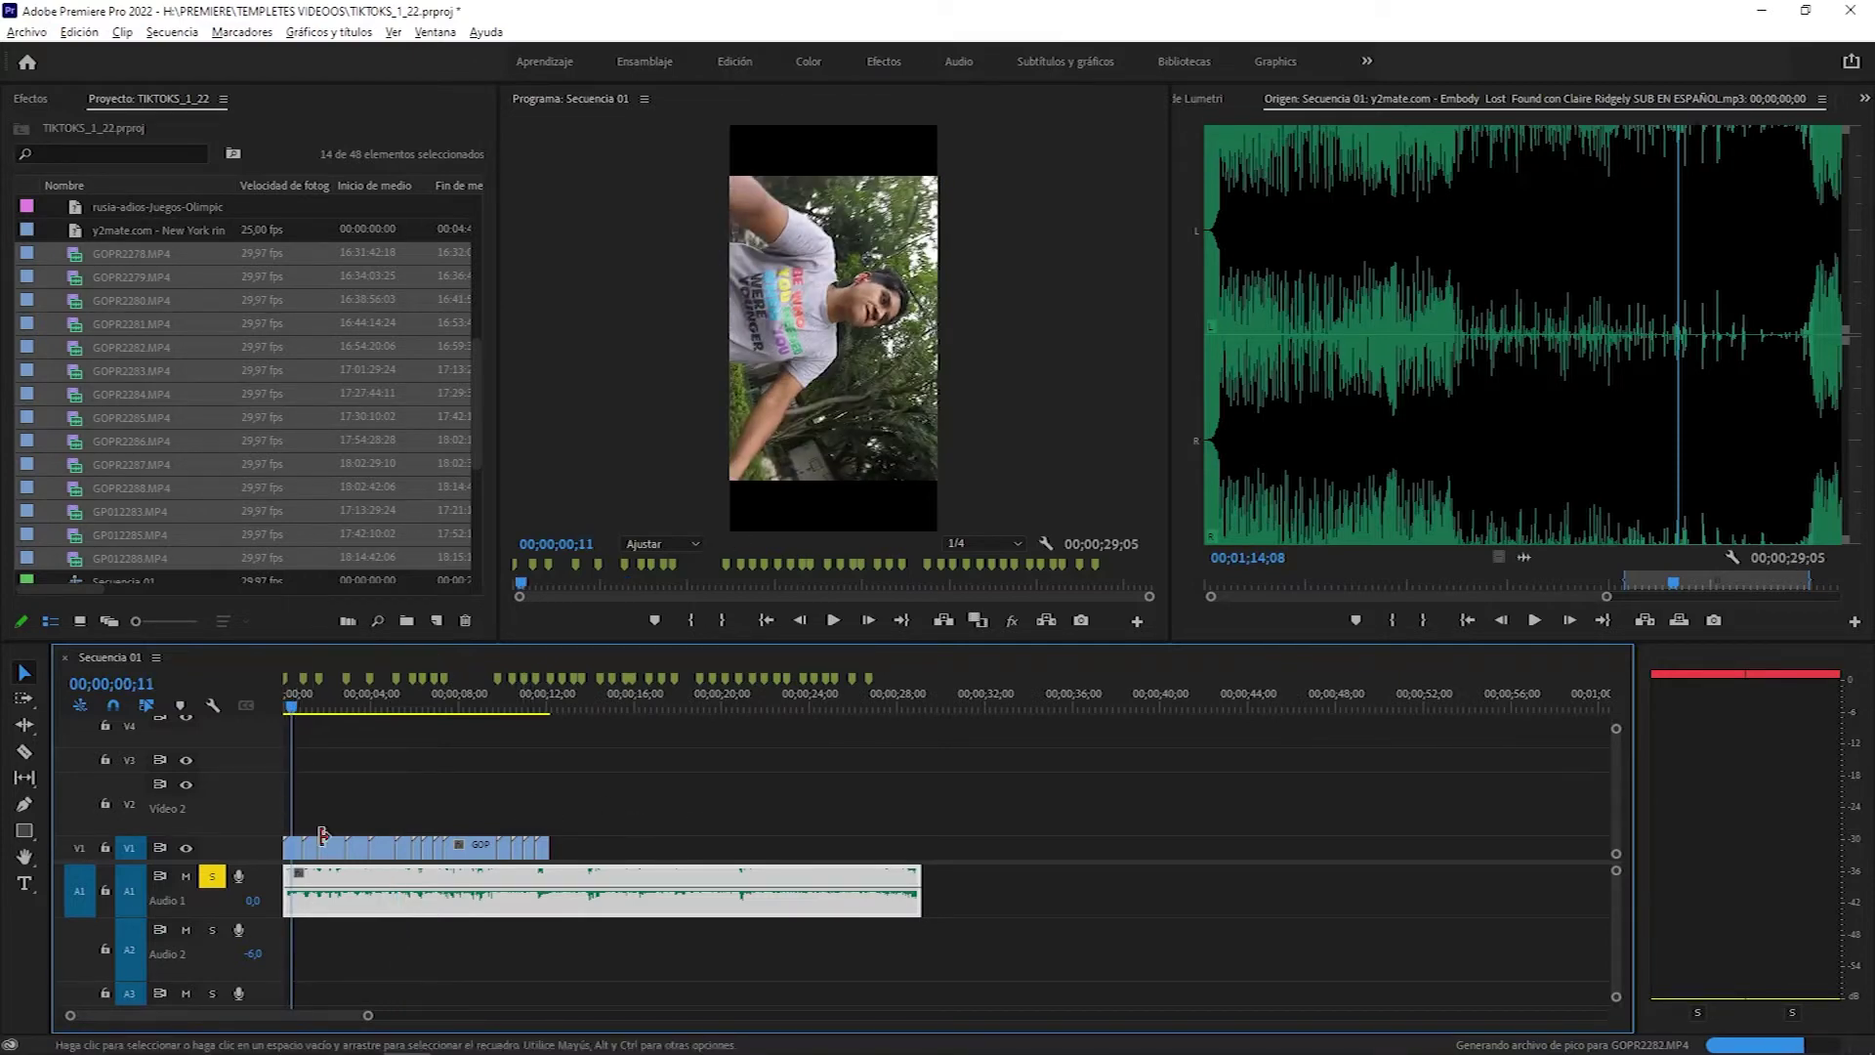
pyautogui.click(293, 855)
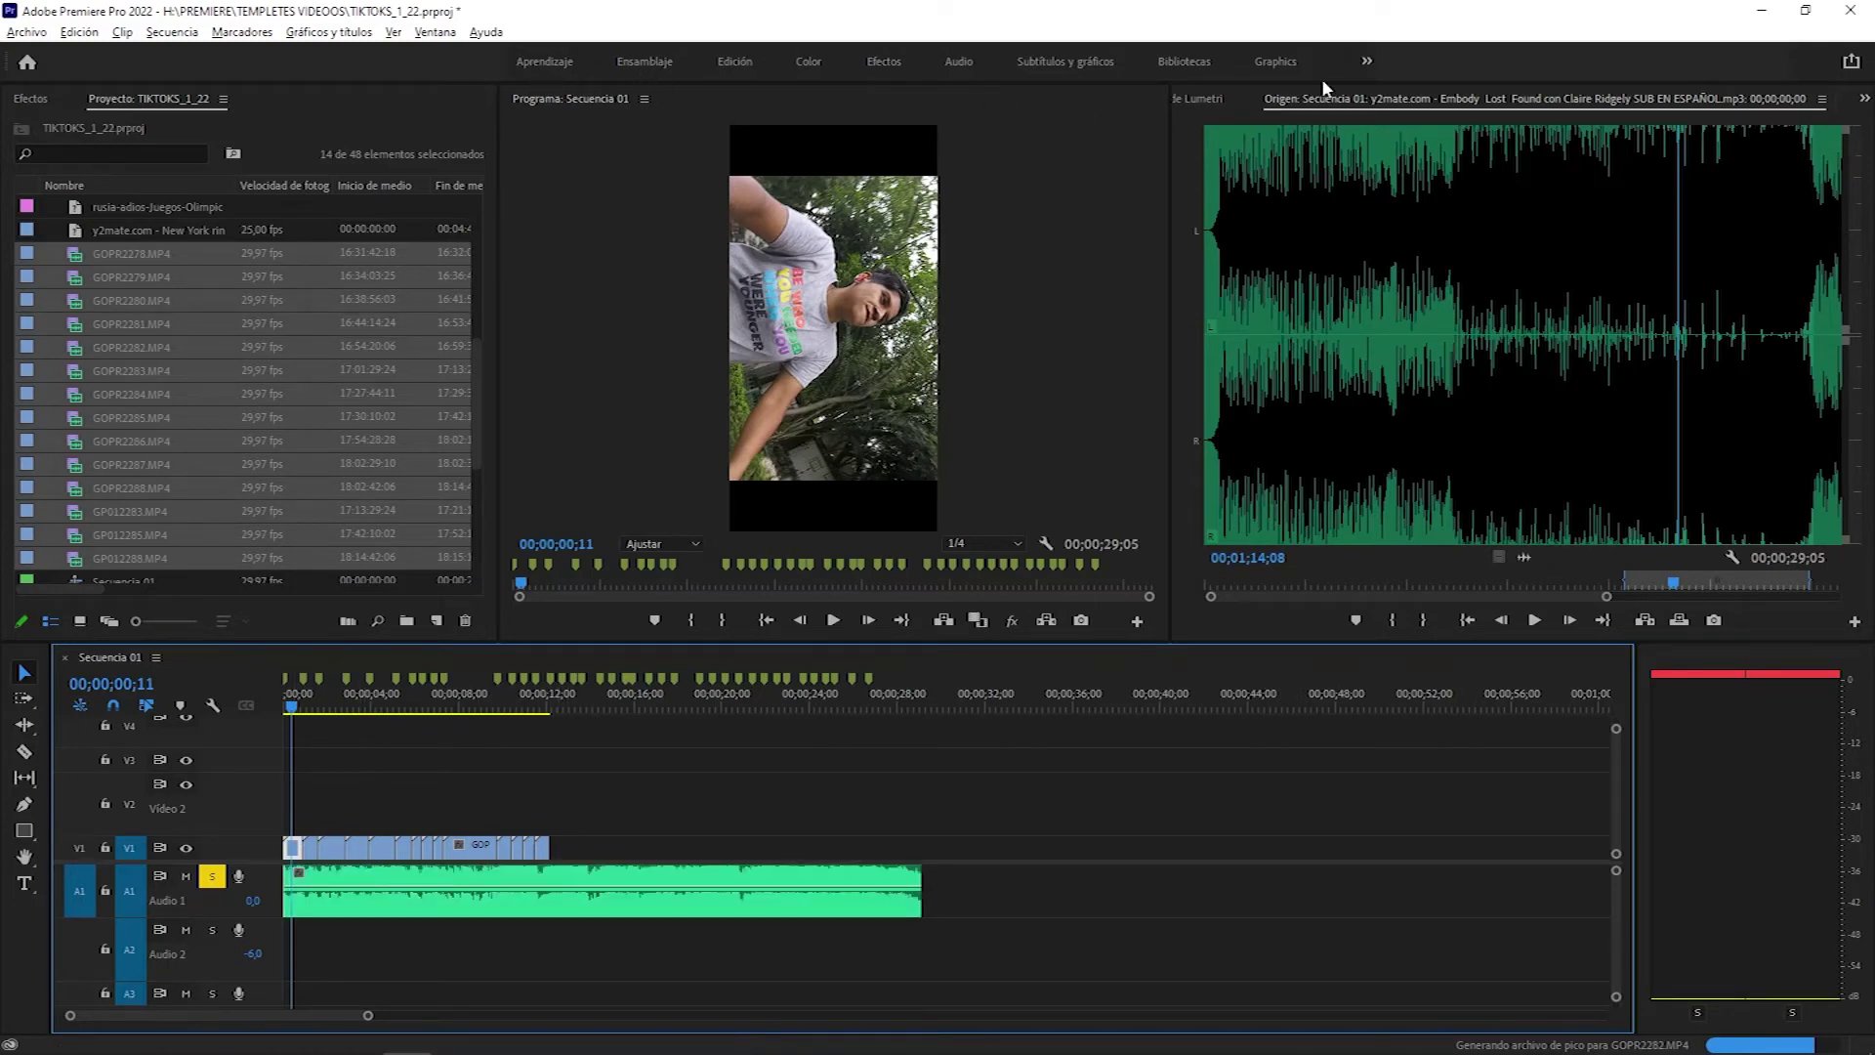
pyautogui.click(1177, 98)
# Set the first clip's rotation to -90° so its footage stands upright
pyautogui.moveTo(1379, 282); pyautogui.dragTo(1377, 286)
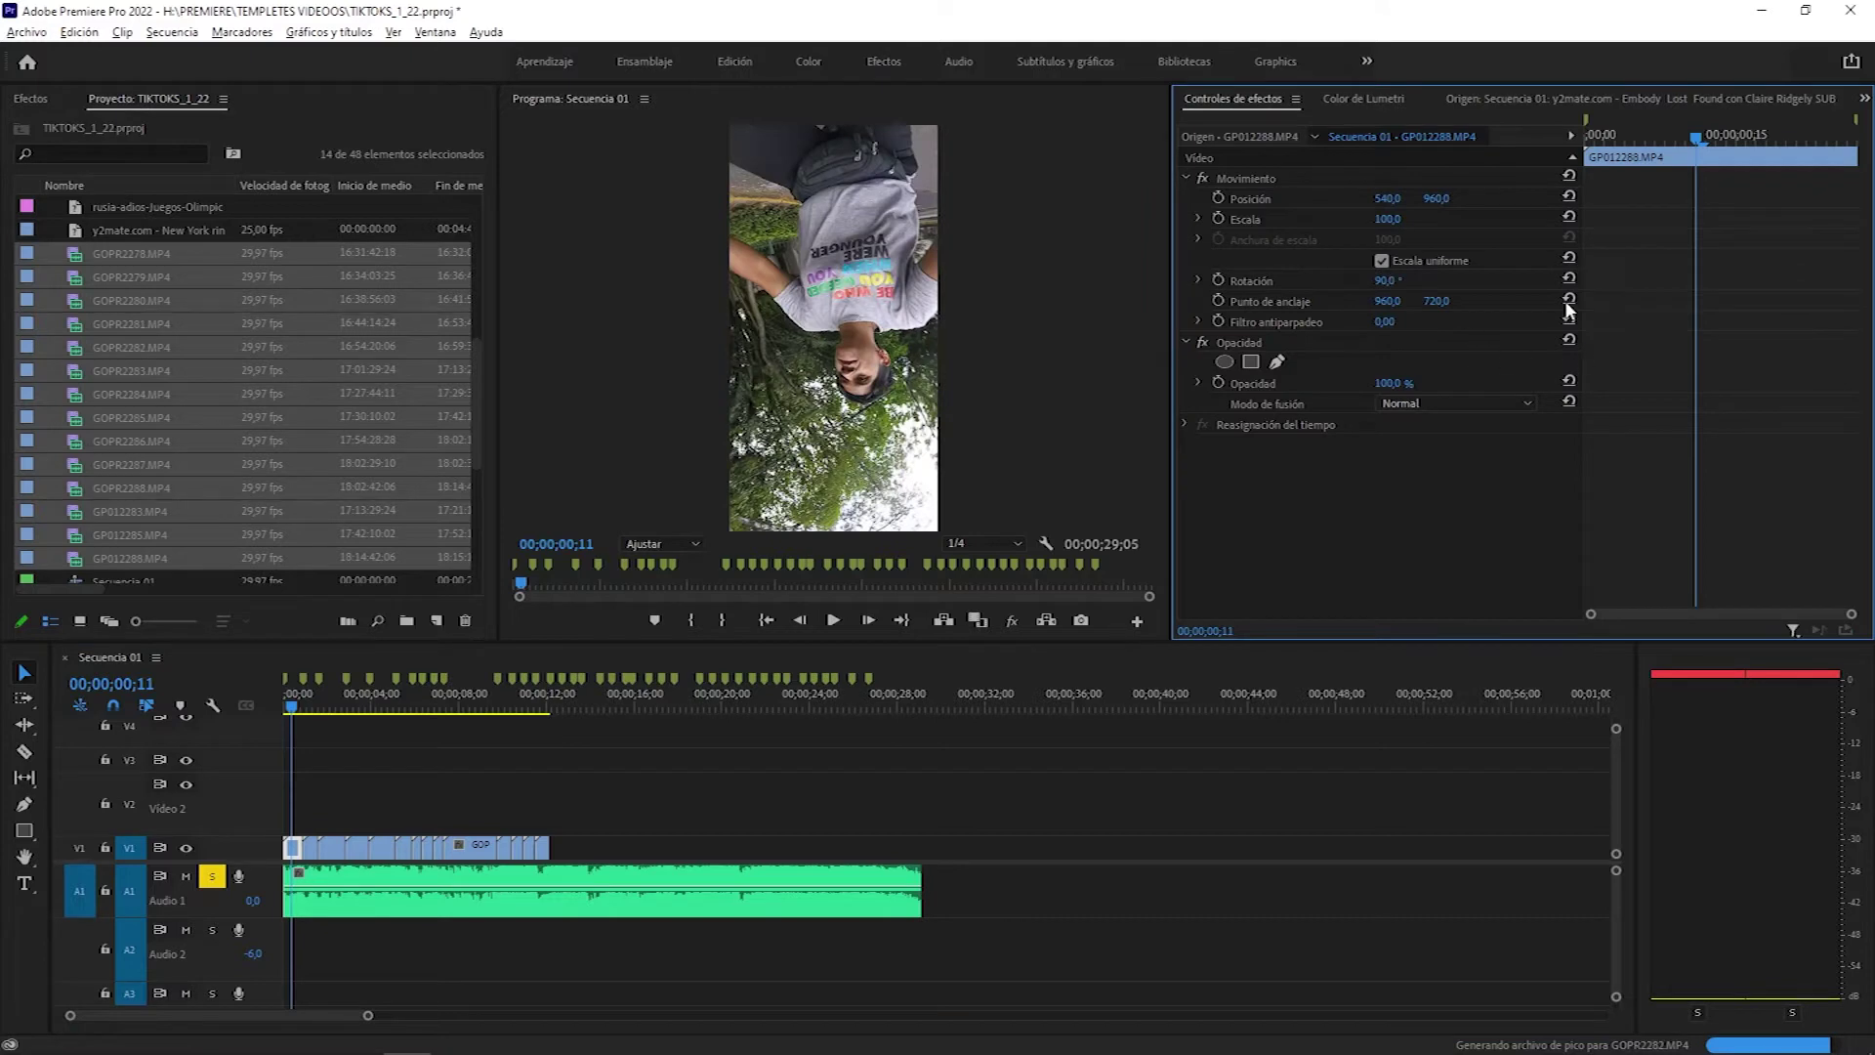
pyautogui.click(1398, 278)
pyautogui.write('0')
pyautogui.press('Return')
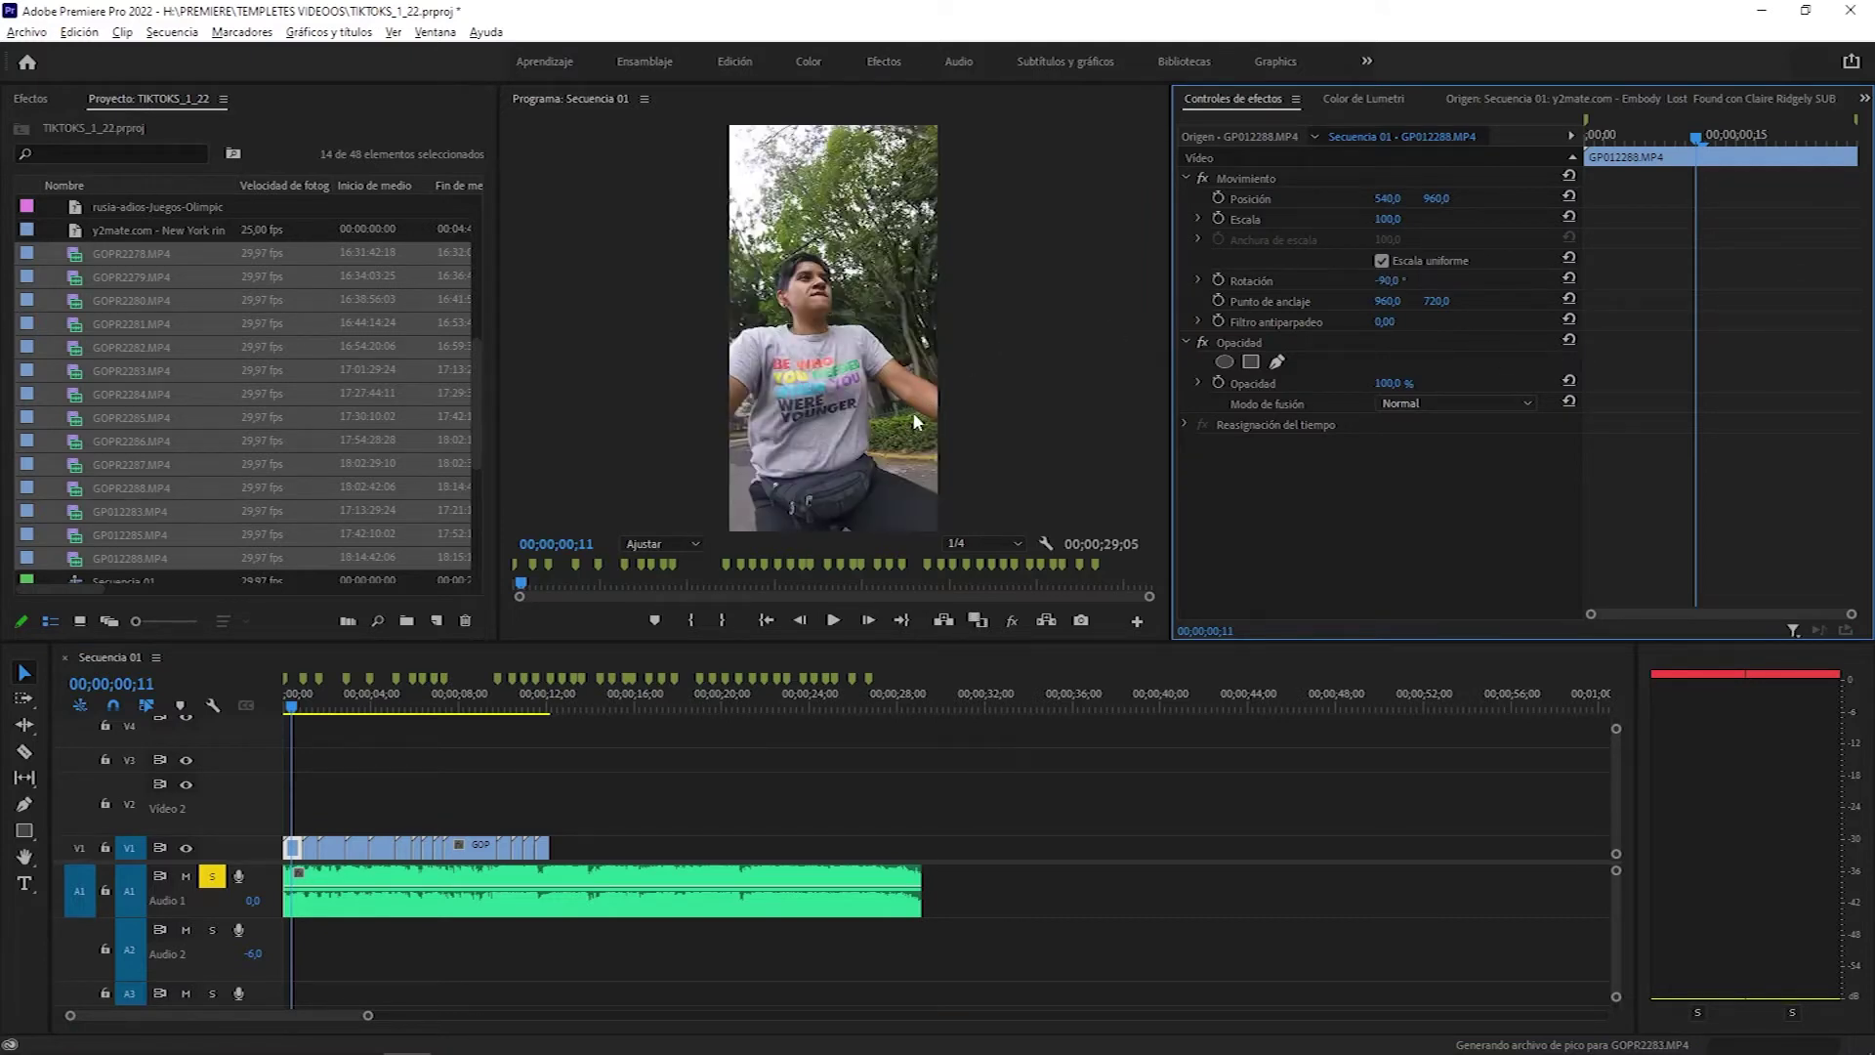
# Select all the clips on V1 and apply Eliminar atributos to them
pyautogui.scroll(2, 334, 775)
pyautogui.click(354, 842)
pyautogui.press('Escape')
pyautogui.scroll(2, 322, 850)
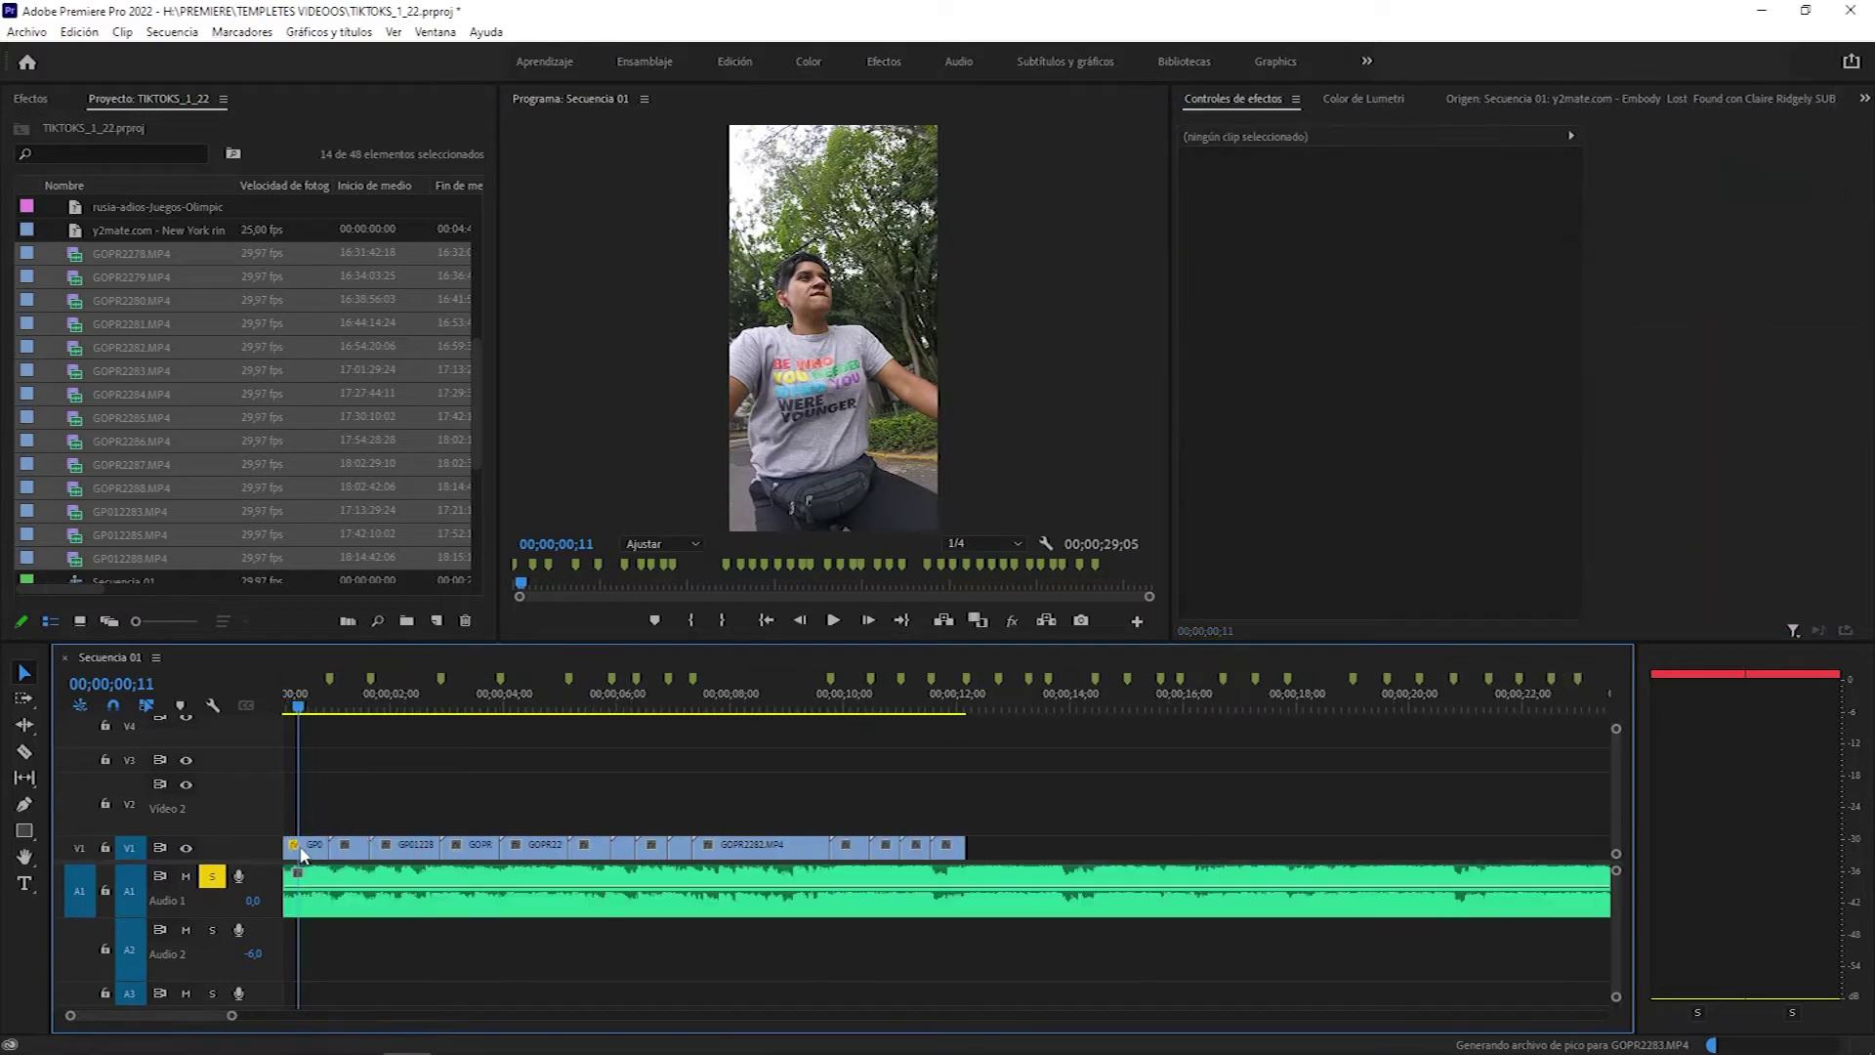
pyautogui.rightClick(310, 850)
pyautogui.press('Escape')
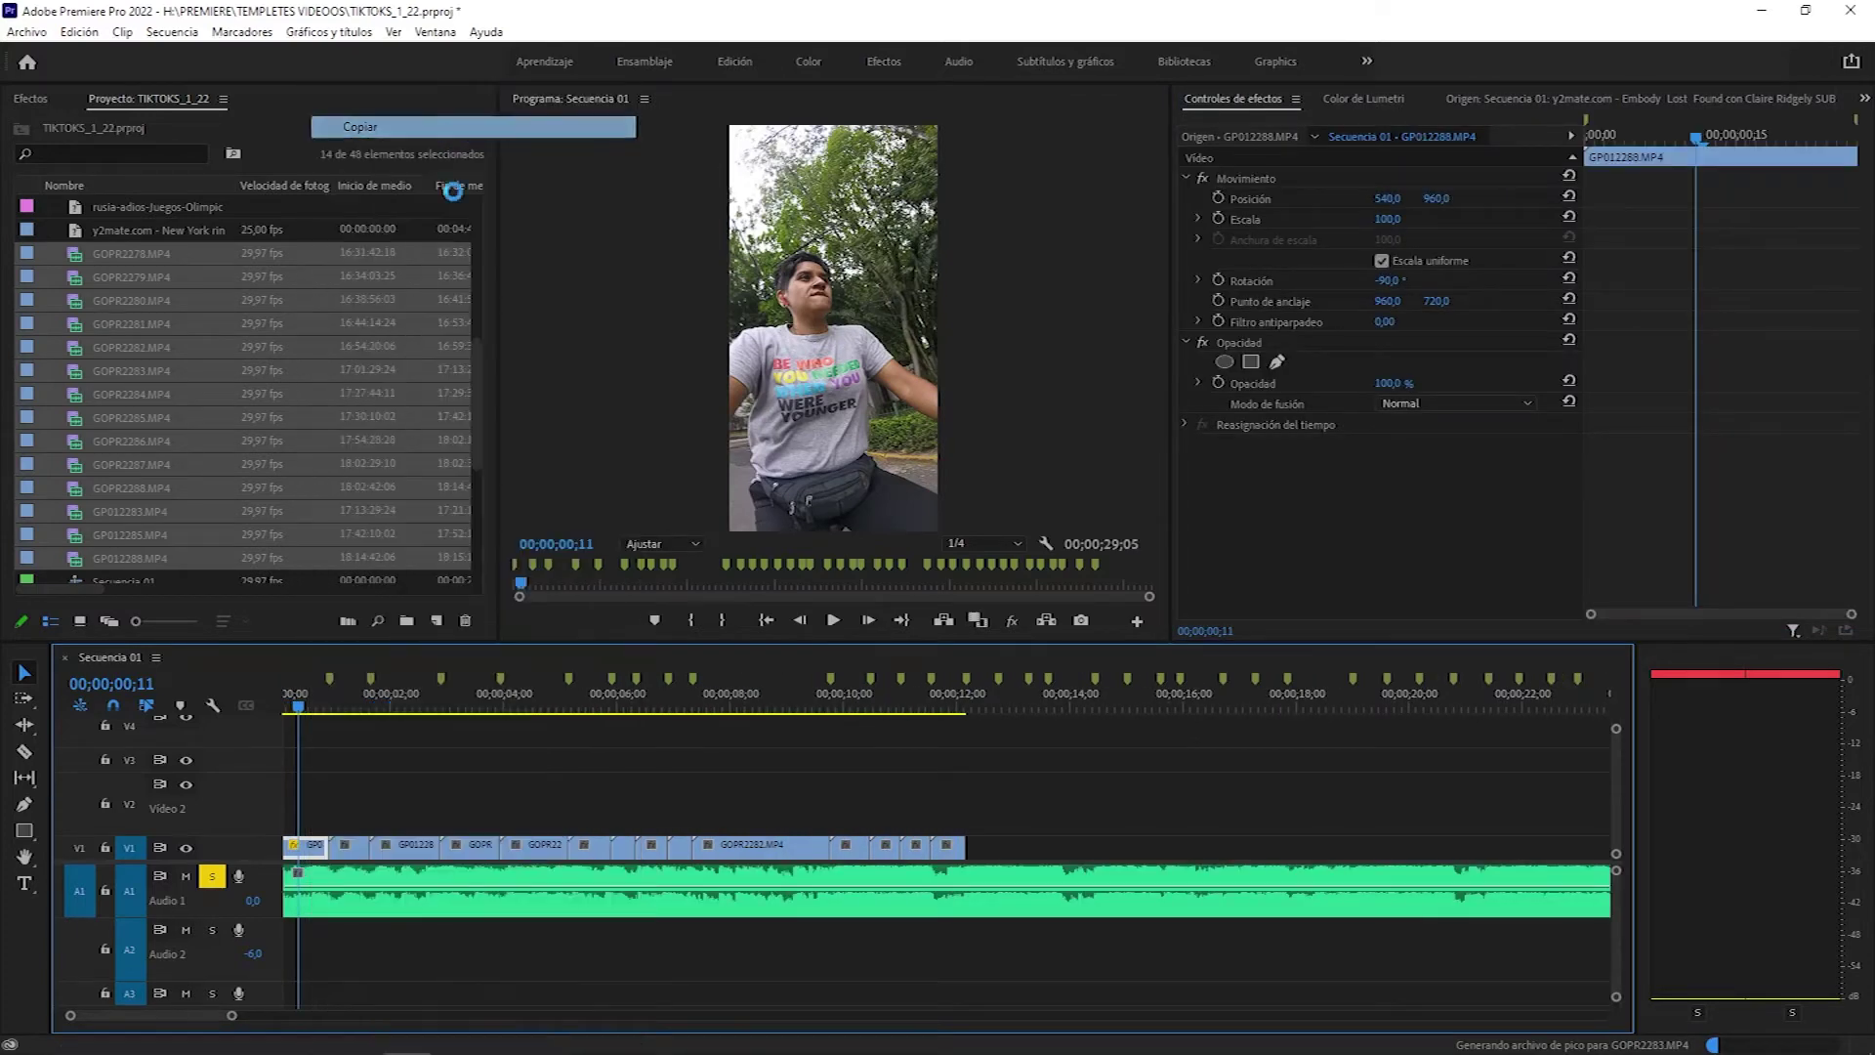
pyautogui.moveTo(344, 799)
pyautogui.mouseDown()
pyautogui.moveTo(510, 836)
pyautogui.moveTo(940, 851)
pyautogui.mouseUp()
pyautogui.rightClick(944, 852)
pyautogui.click(1102, 198)
pyautogui.press('Return')
# Scrub and play the sequence to check the upright clips, then open a V1 clip's source
pyautogui.moveTo(360, 703); pyautogui.dragTo(897, 718)
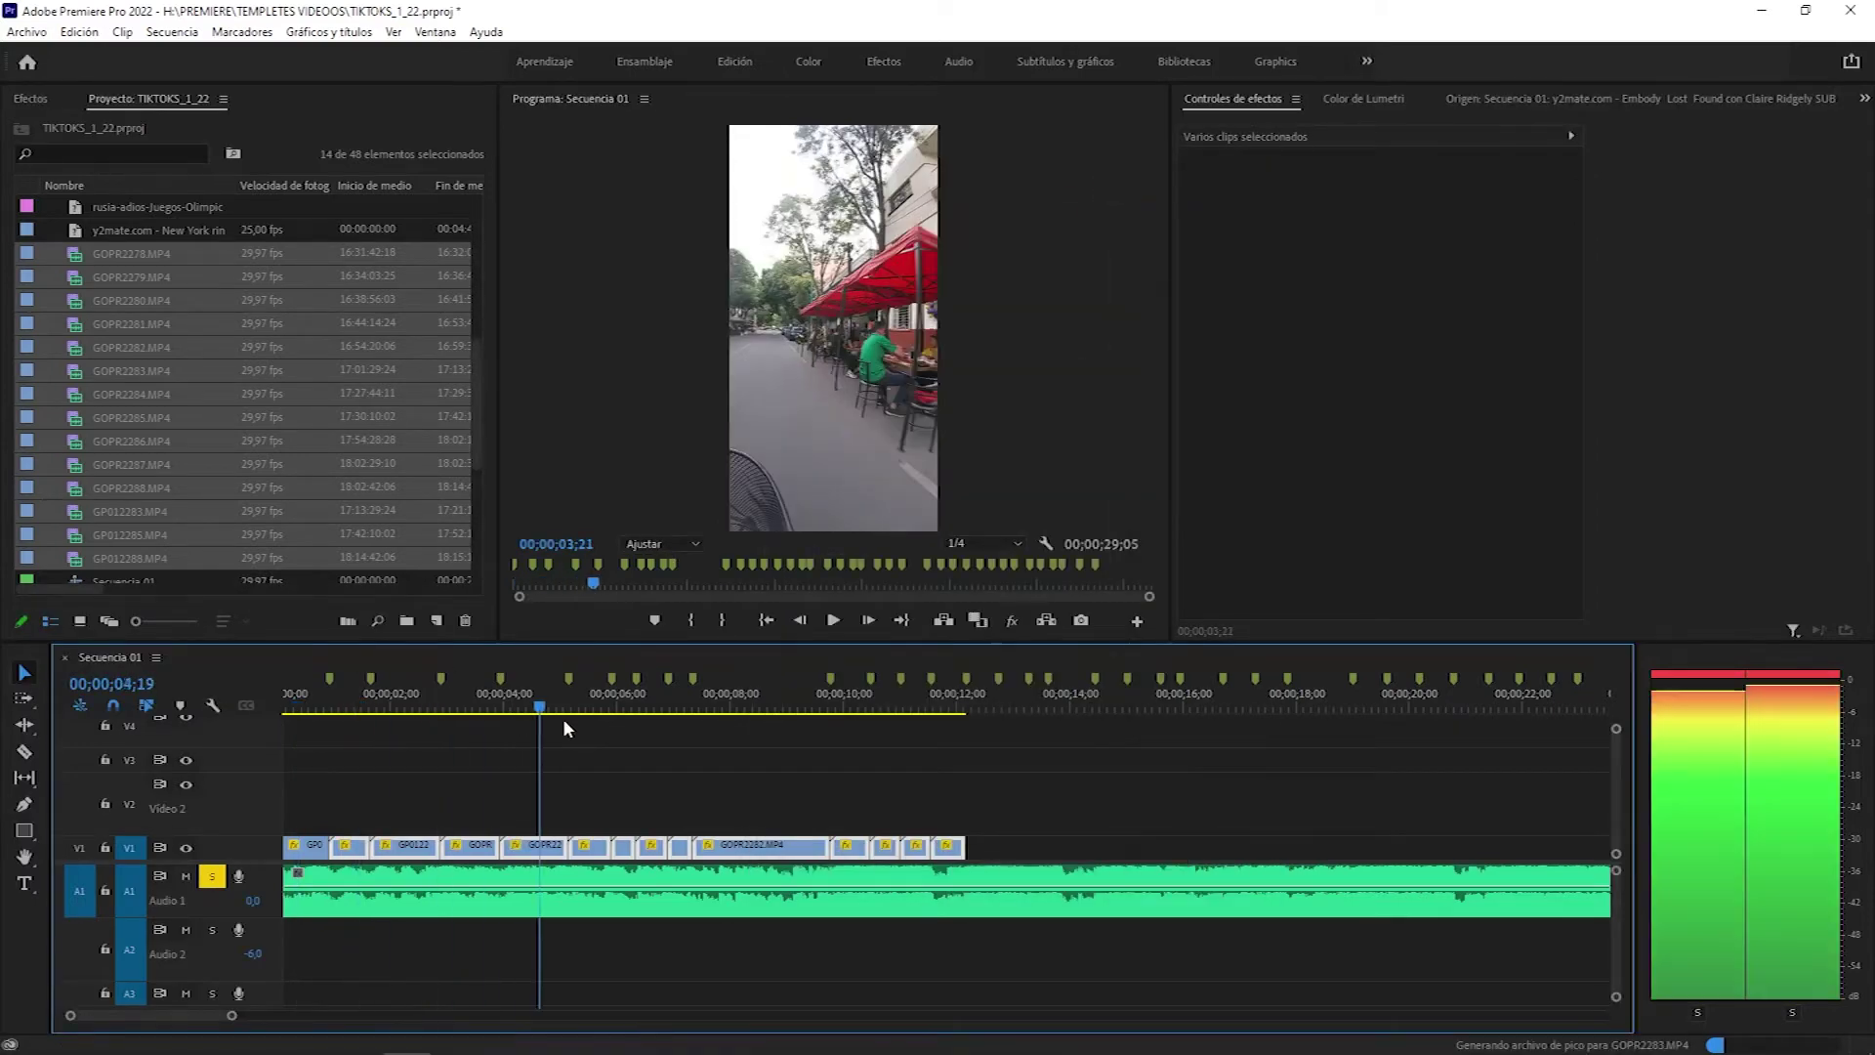
pyautogui.click(444, 699)
pyautogui.press('space')
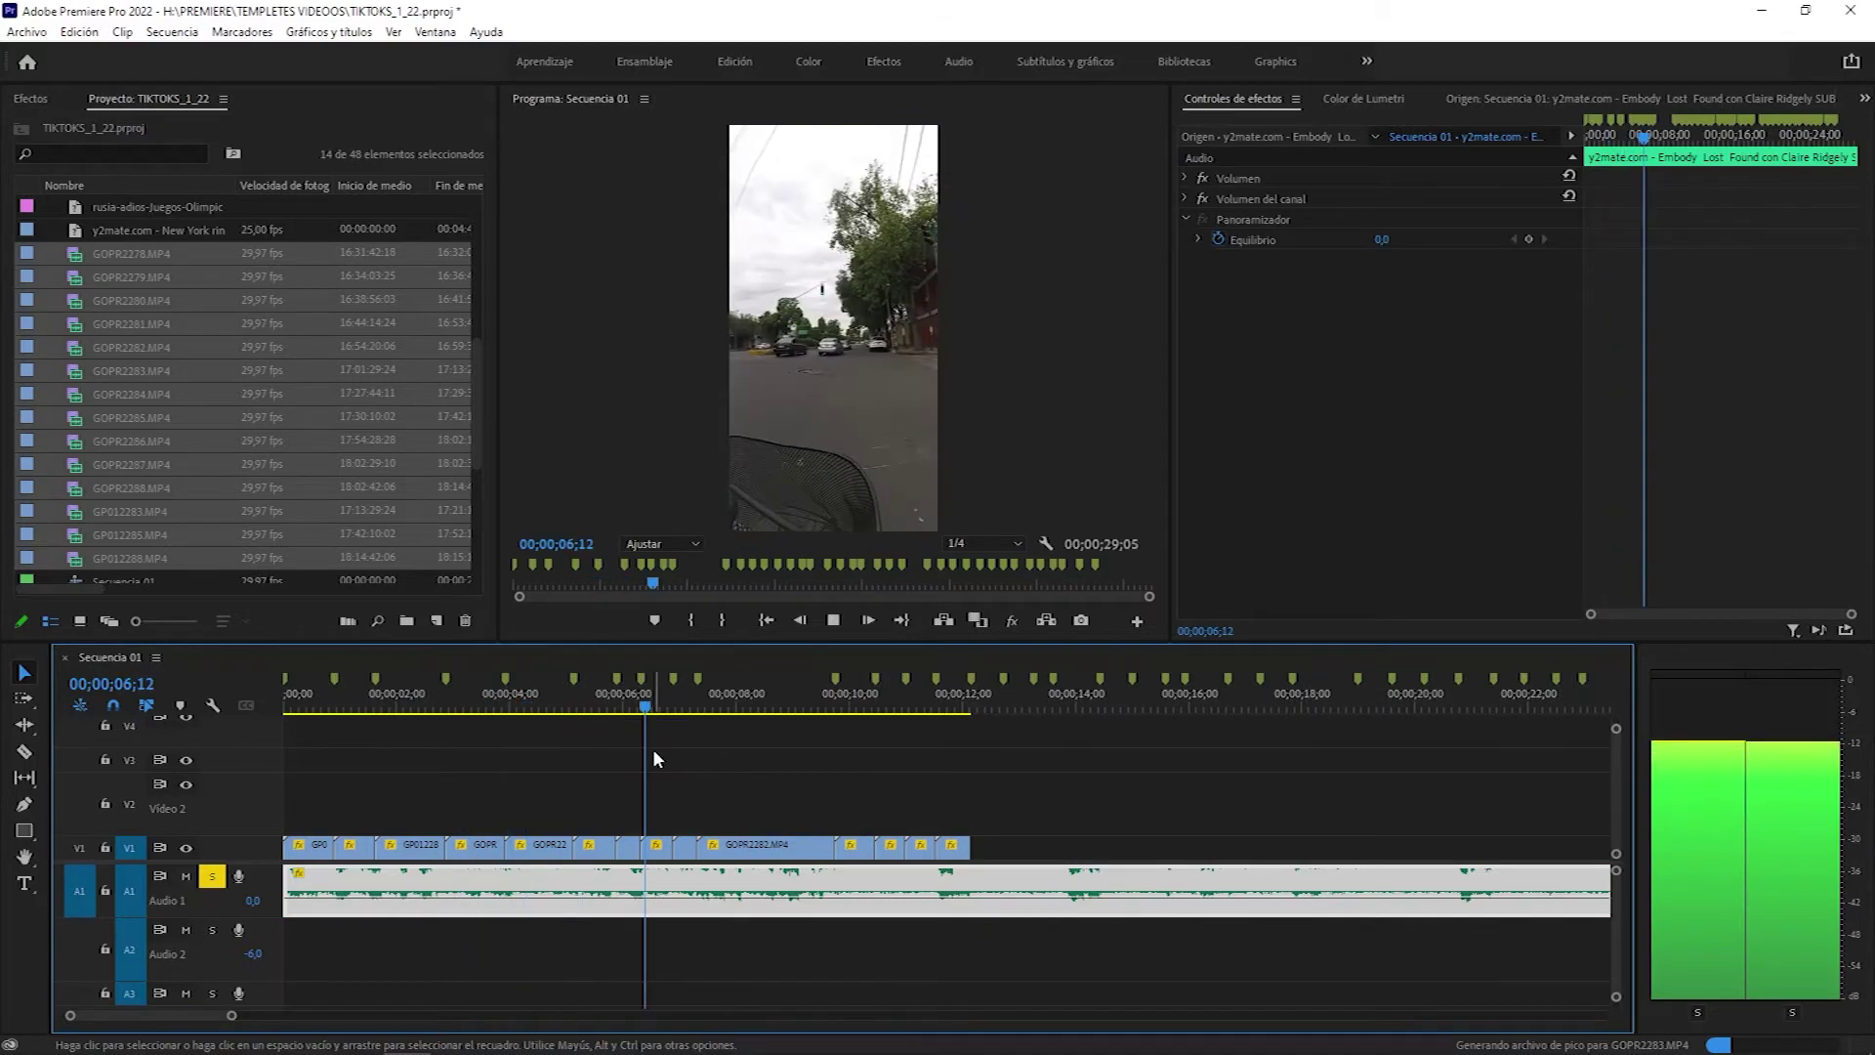
pyautogui.click(323, 695)
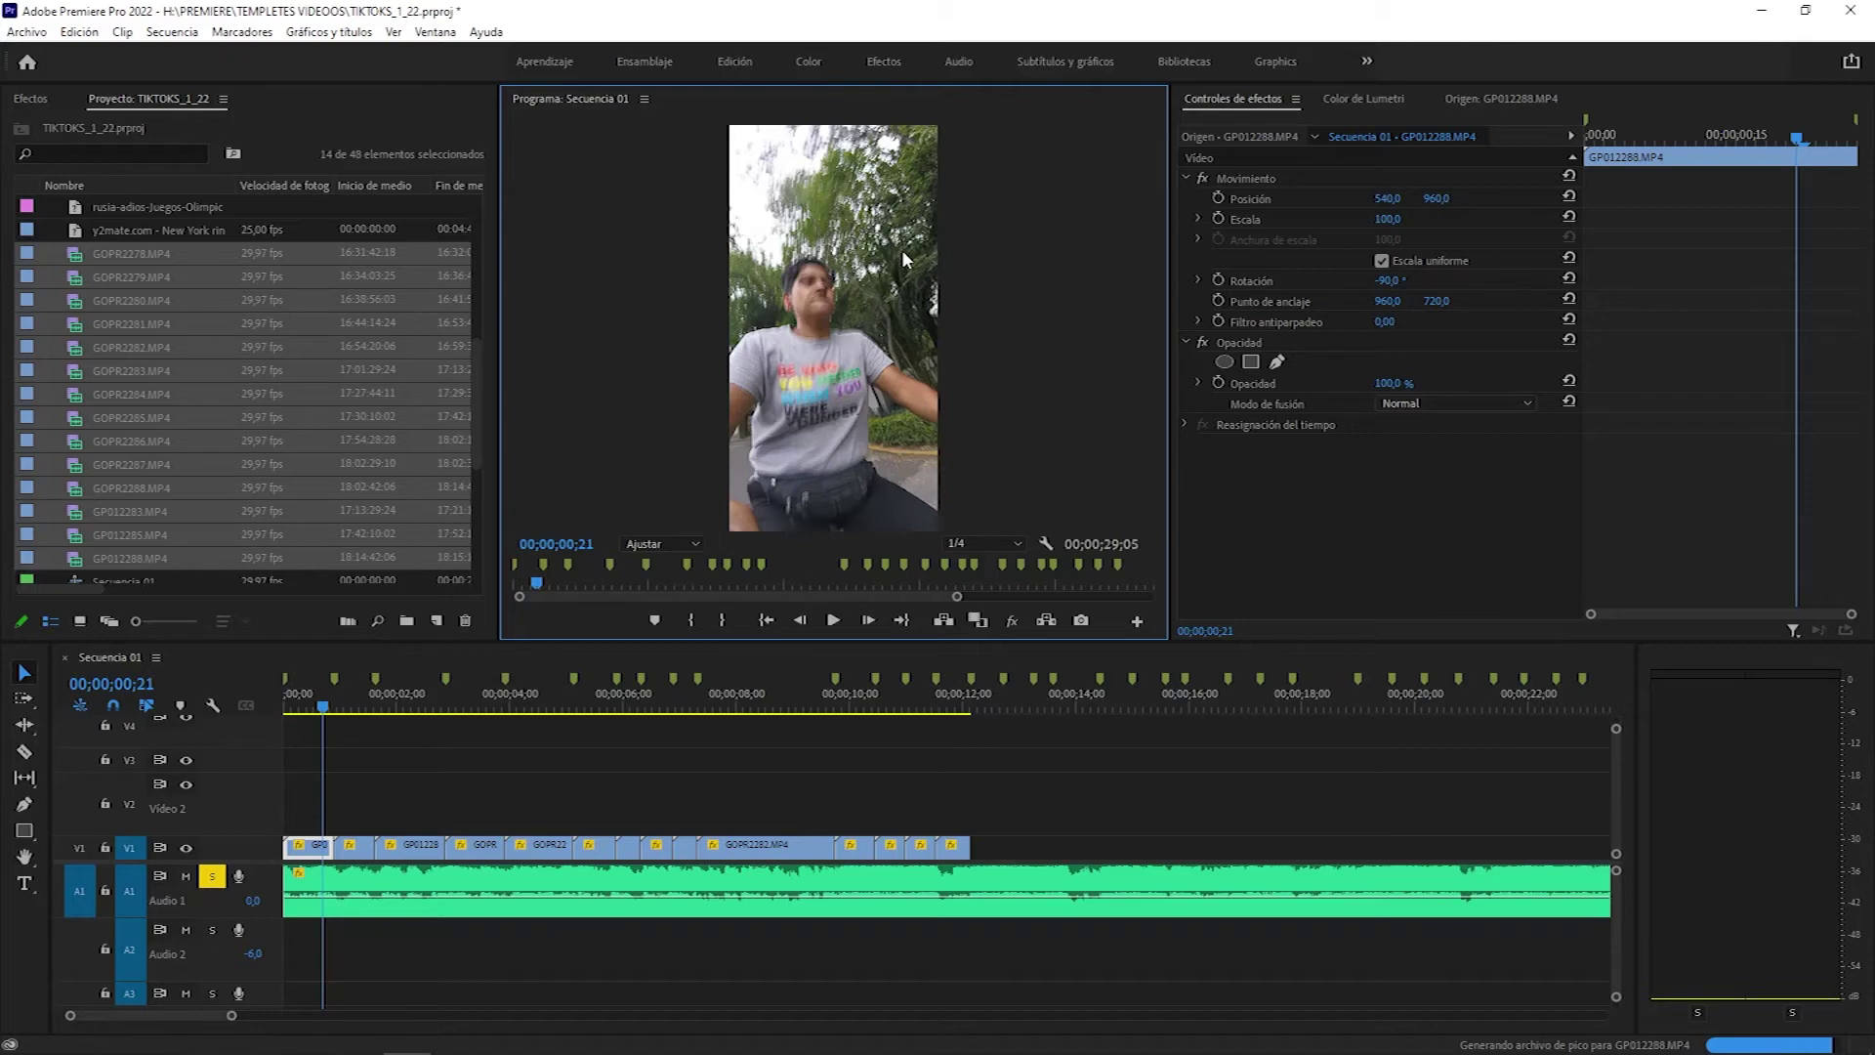
pyautogui.doubleClick(300, 848)
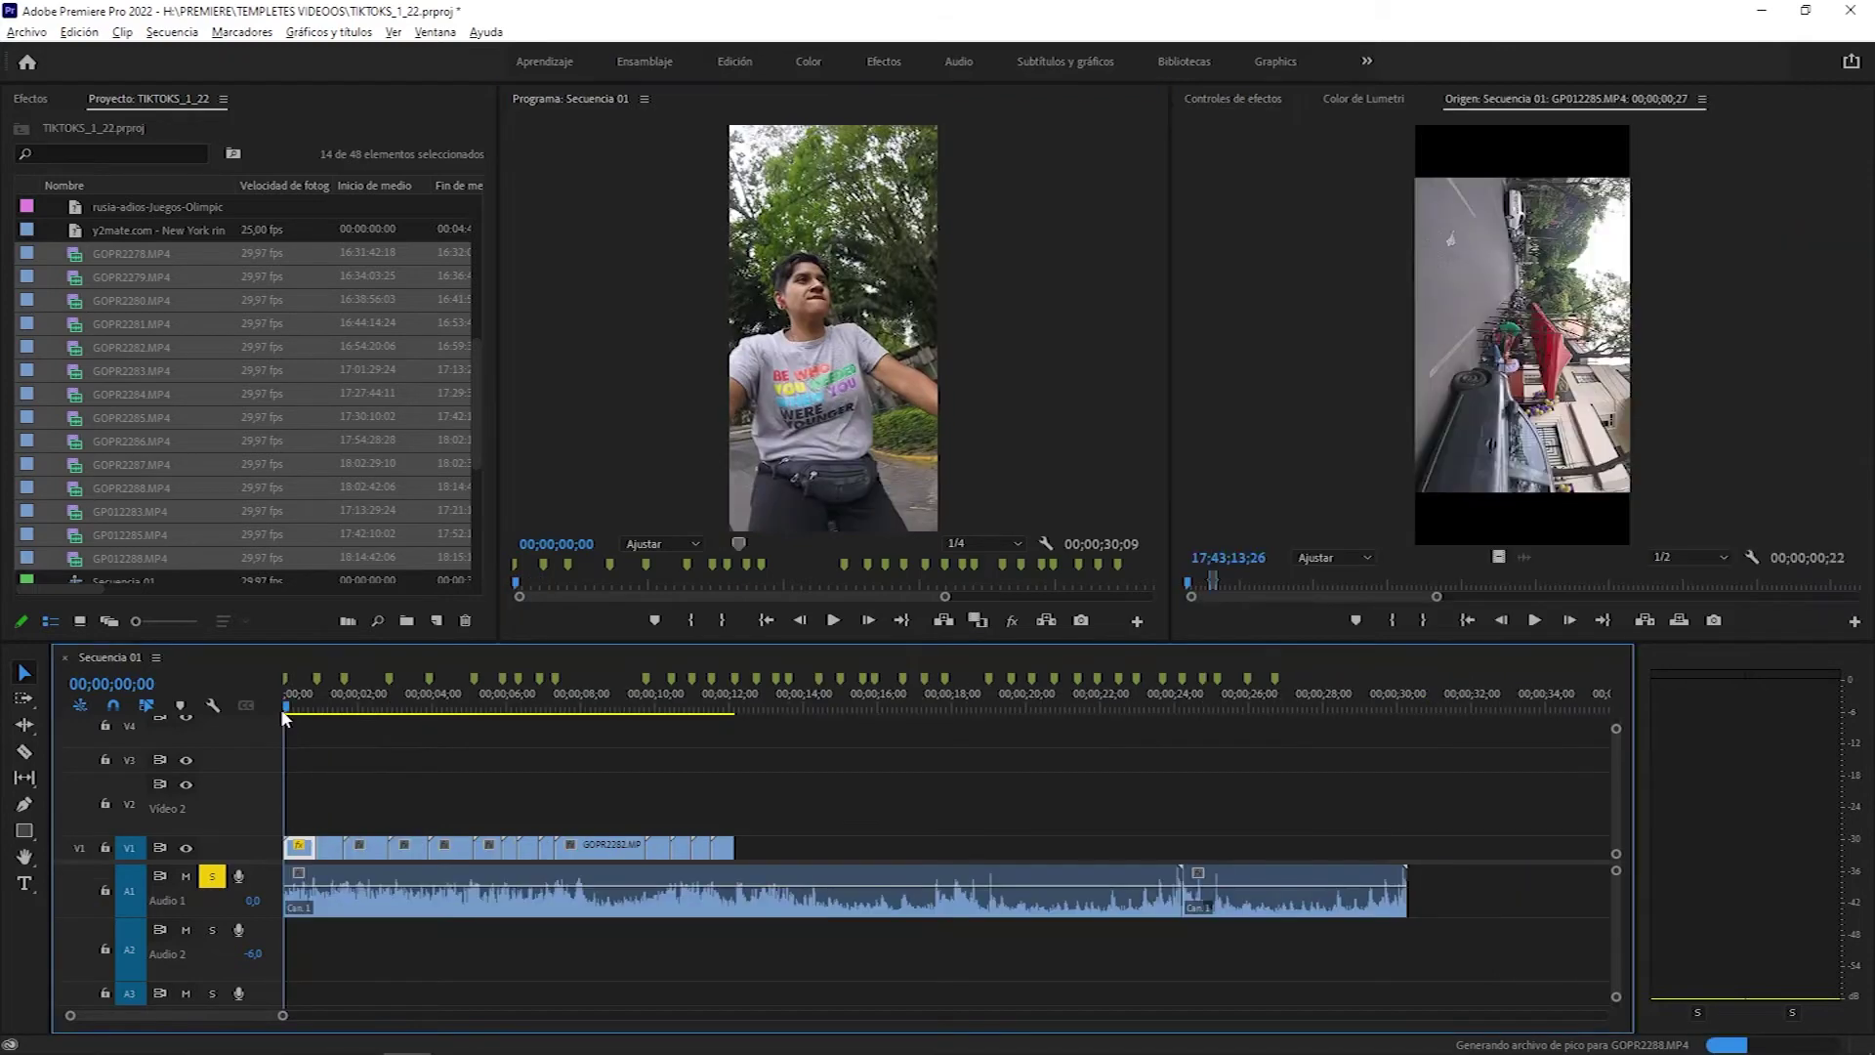
# Slip GP012288 to a later section near the end of its source footage and play to check
pyautogui.doubleClick(300, 850)
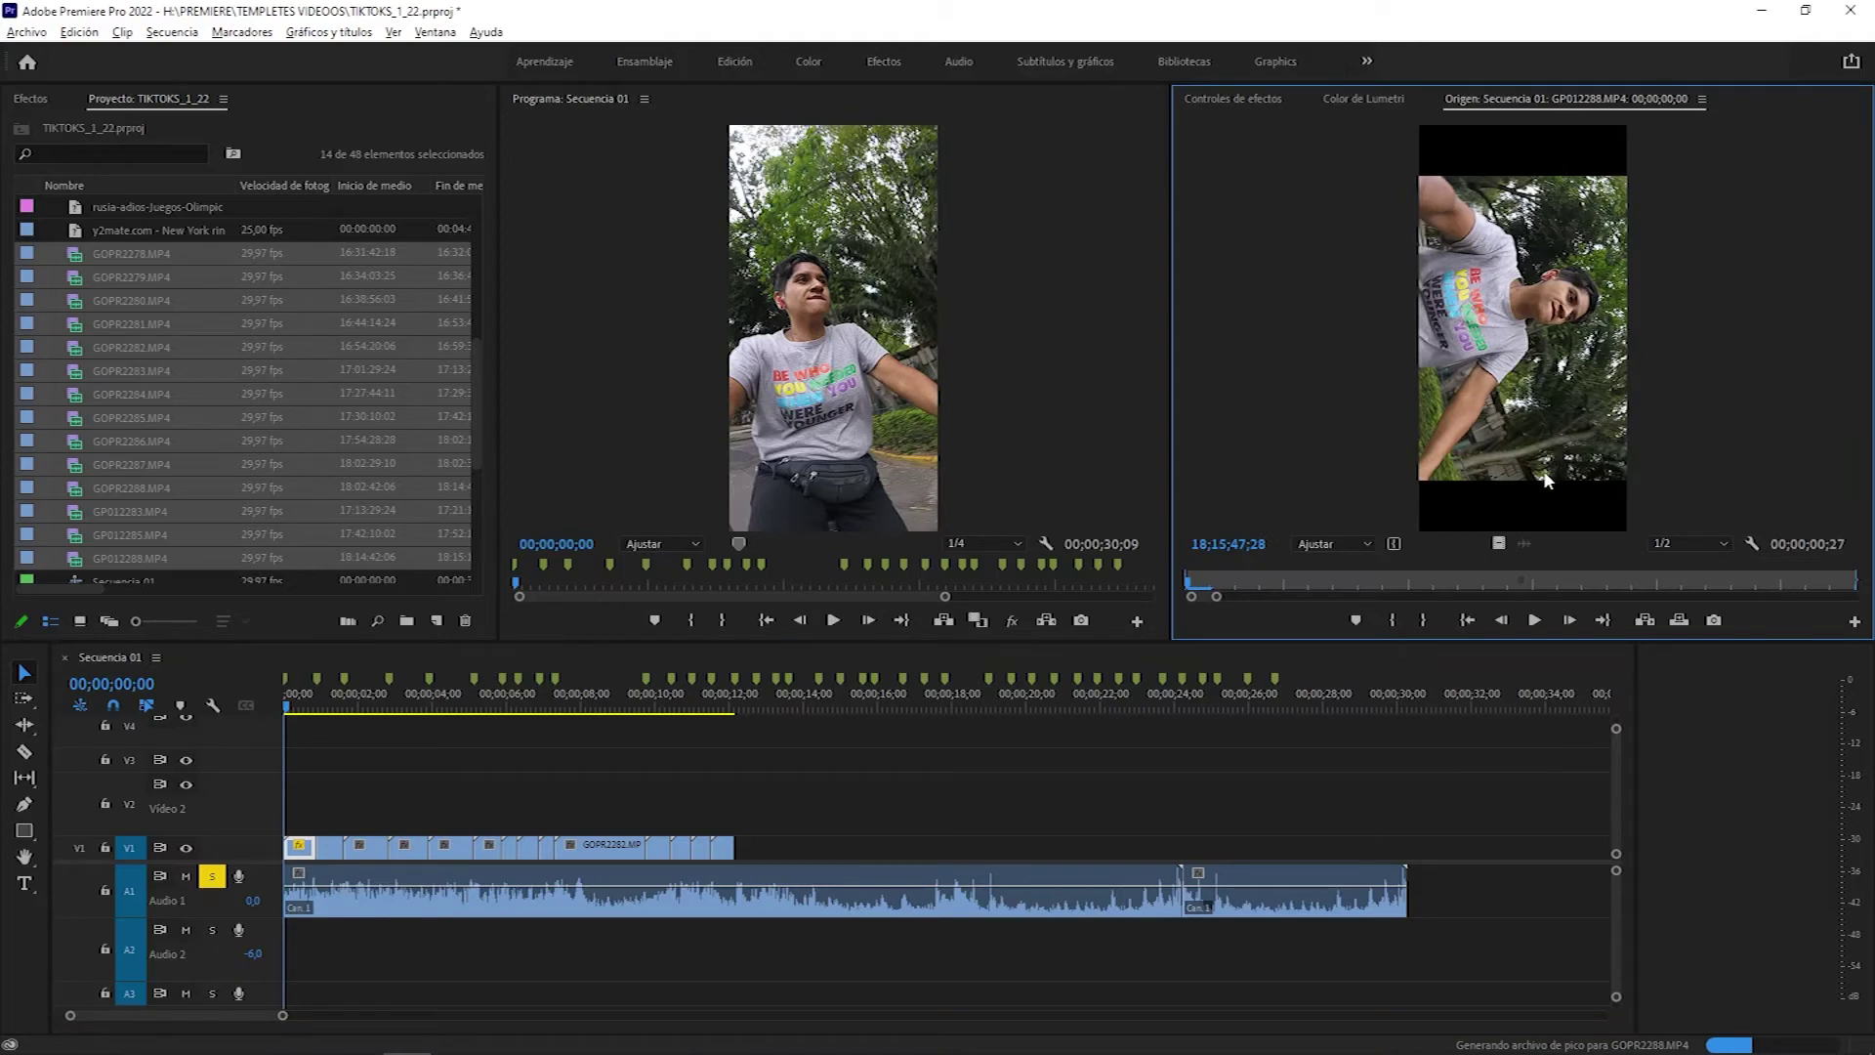
pyautogui.moveTo(1216, 595); pyautogui.dragTo(1280, 597)
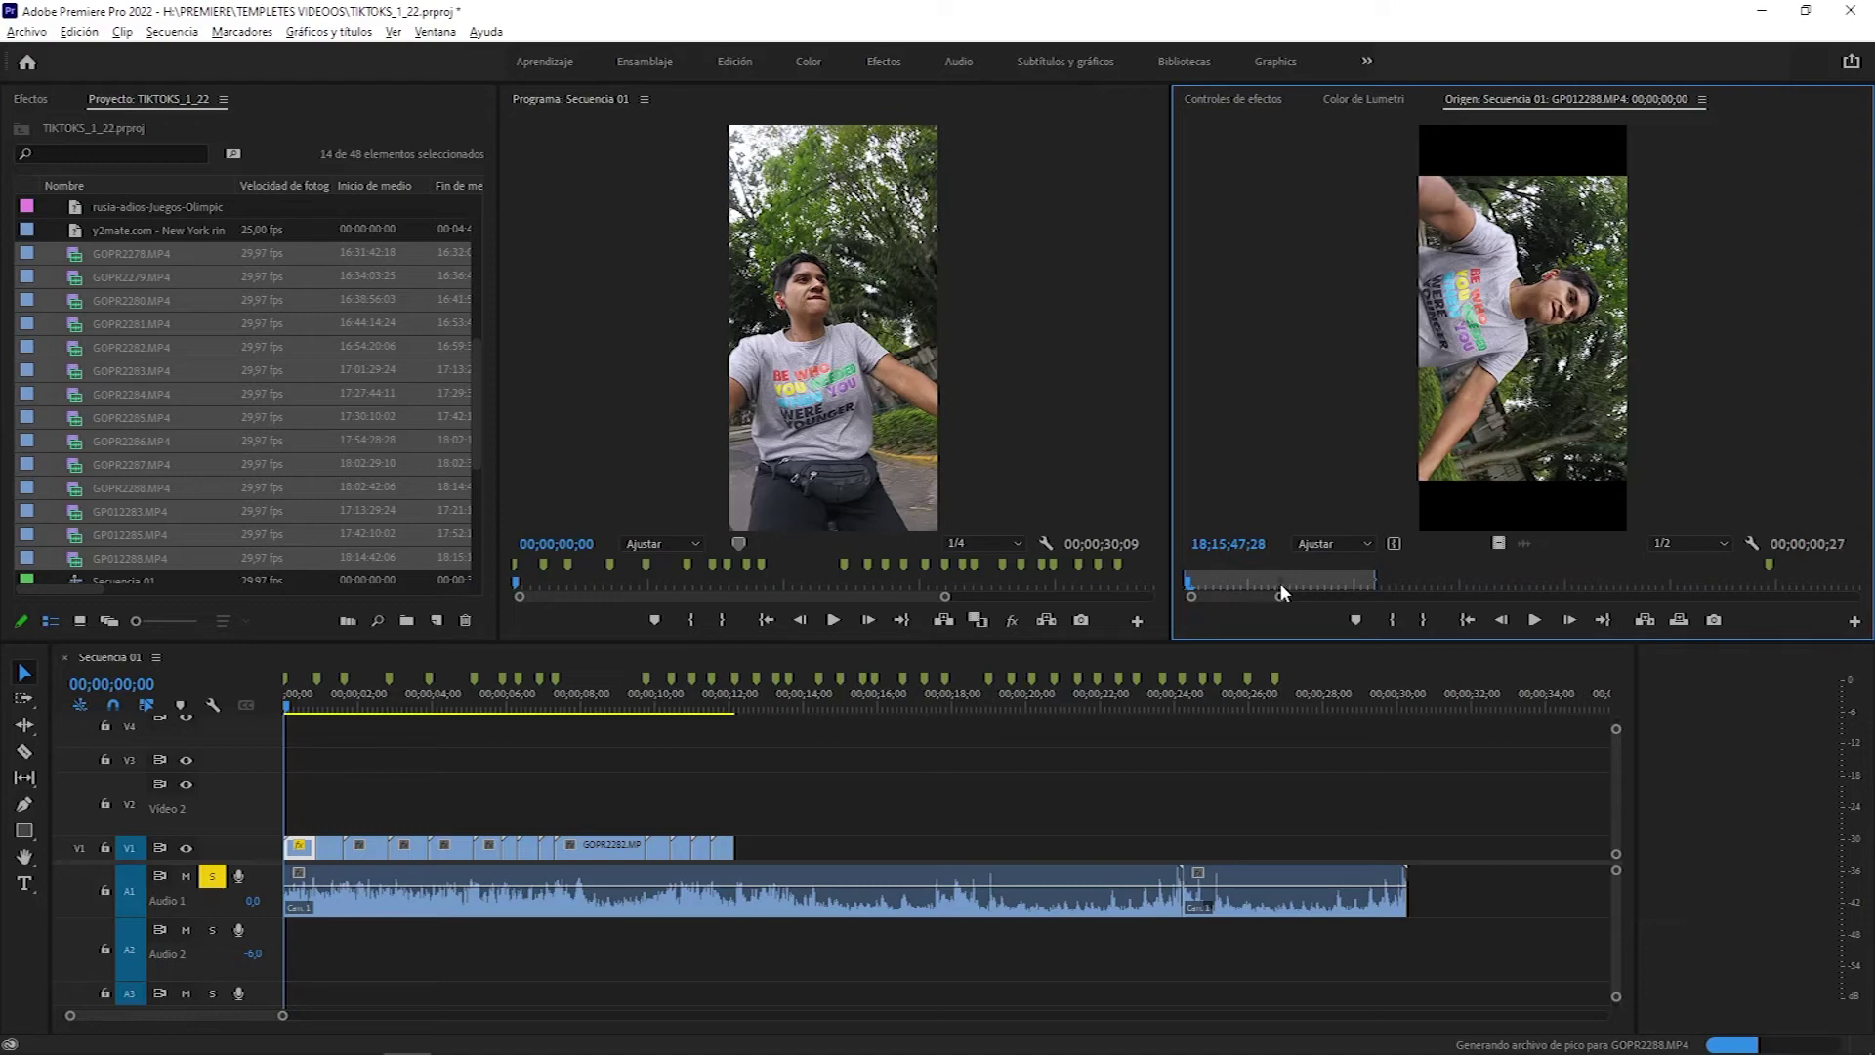
pyautogui.click(1281, 578)
pyautogui.moveTo(1281, 580); pyautogui.dragTo(1687, 581)
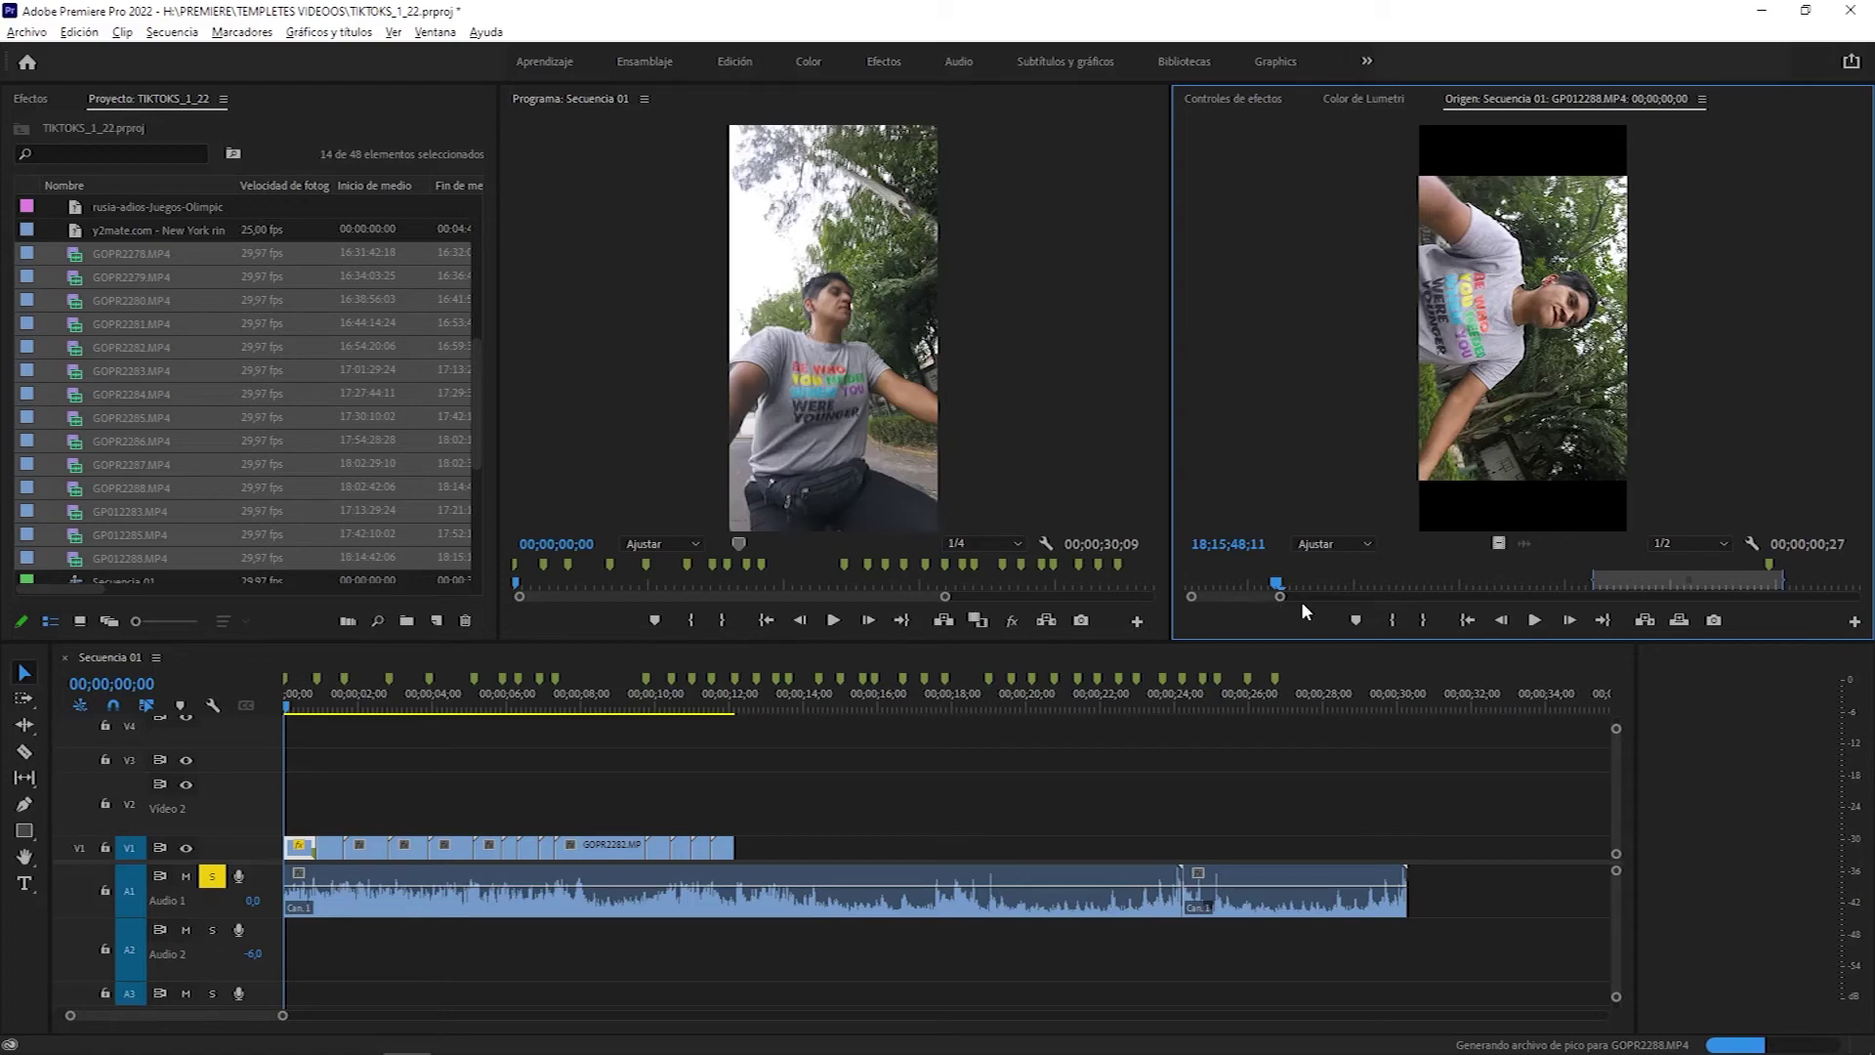
pyautogui.moveTo(1280, 597); pyautogui.dragTo(1473, 598)
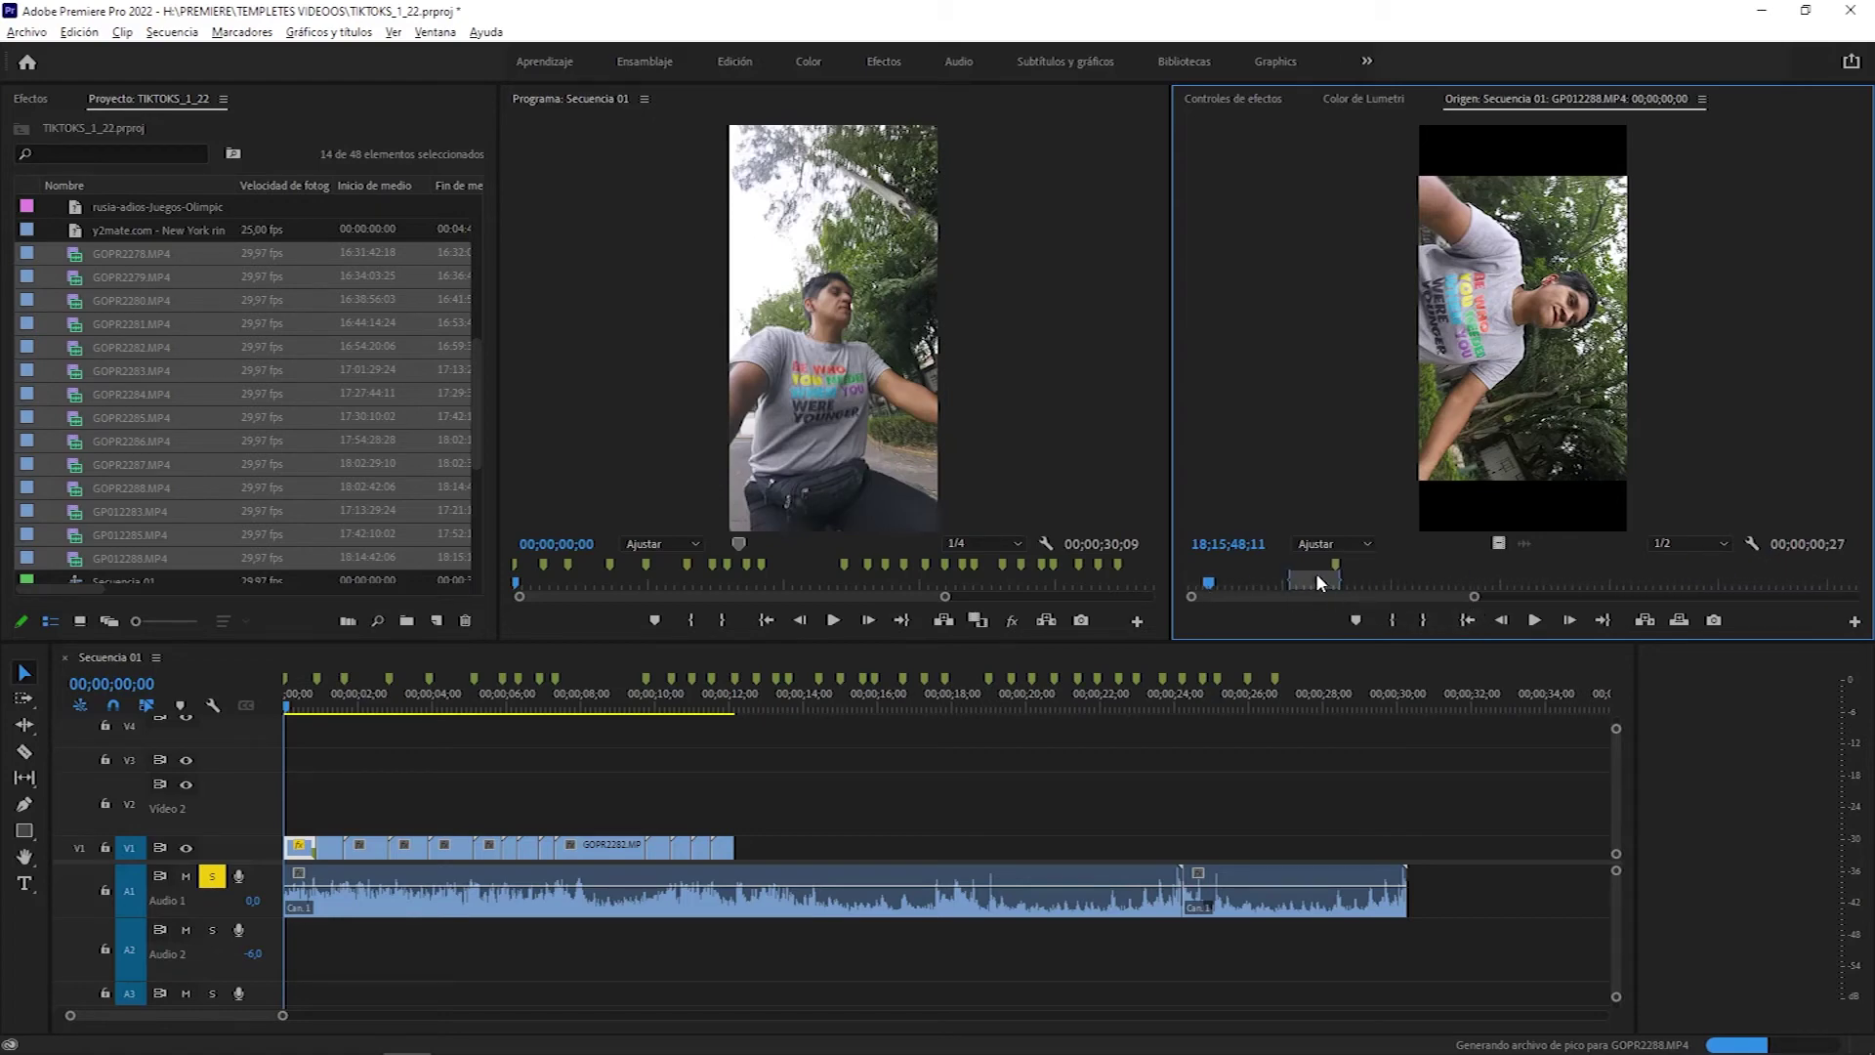
pyautogui.moveTo(1315, 583); pyautogui.dragTo(1534, 594)
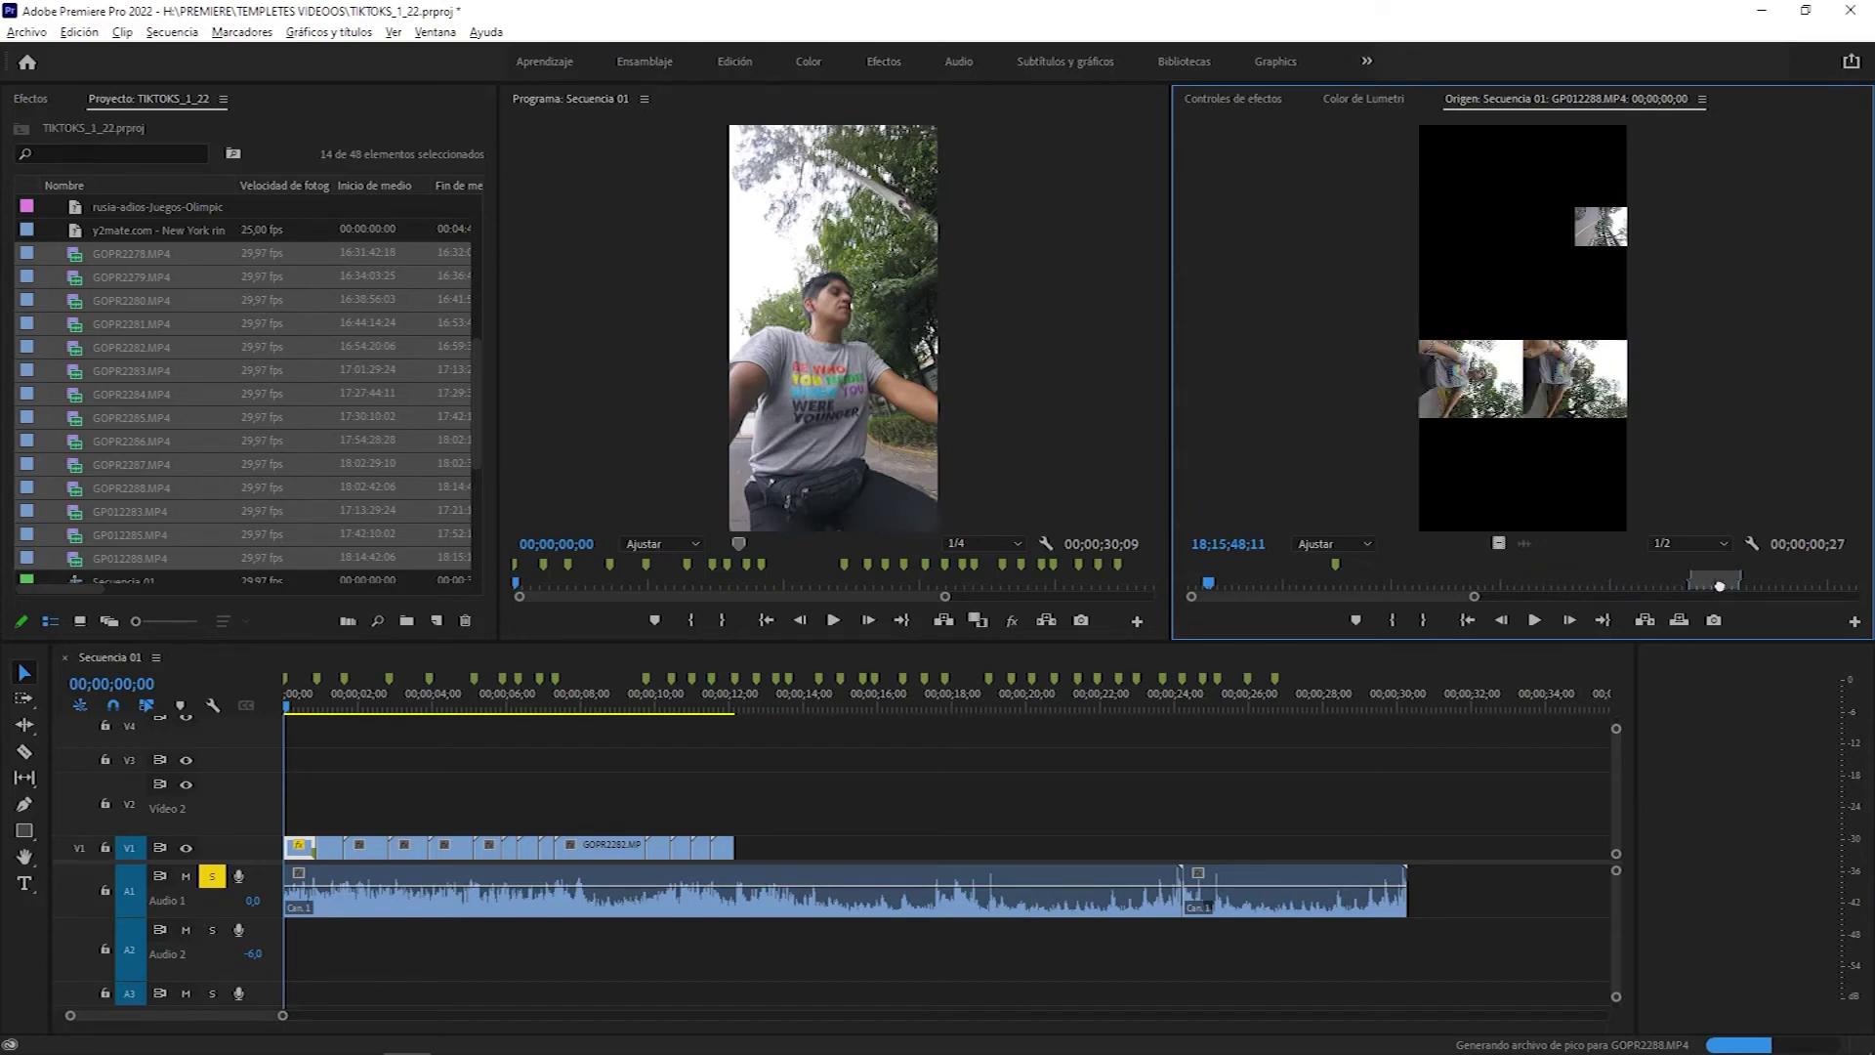
pyautogui.moveTo(1533, 584); pyautogui.dragTo(1732, 583)
pyautogui.click(275, 709)
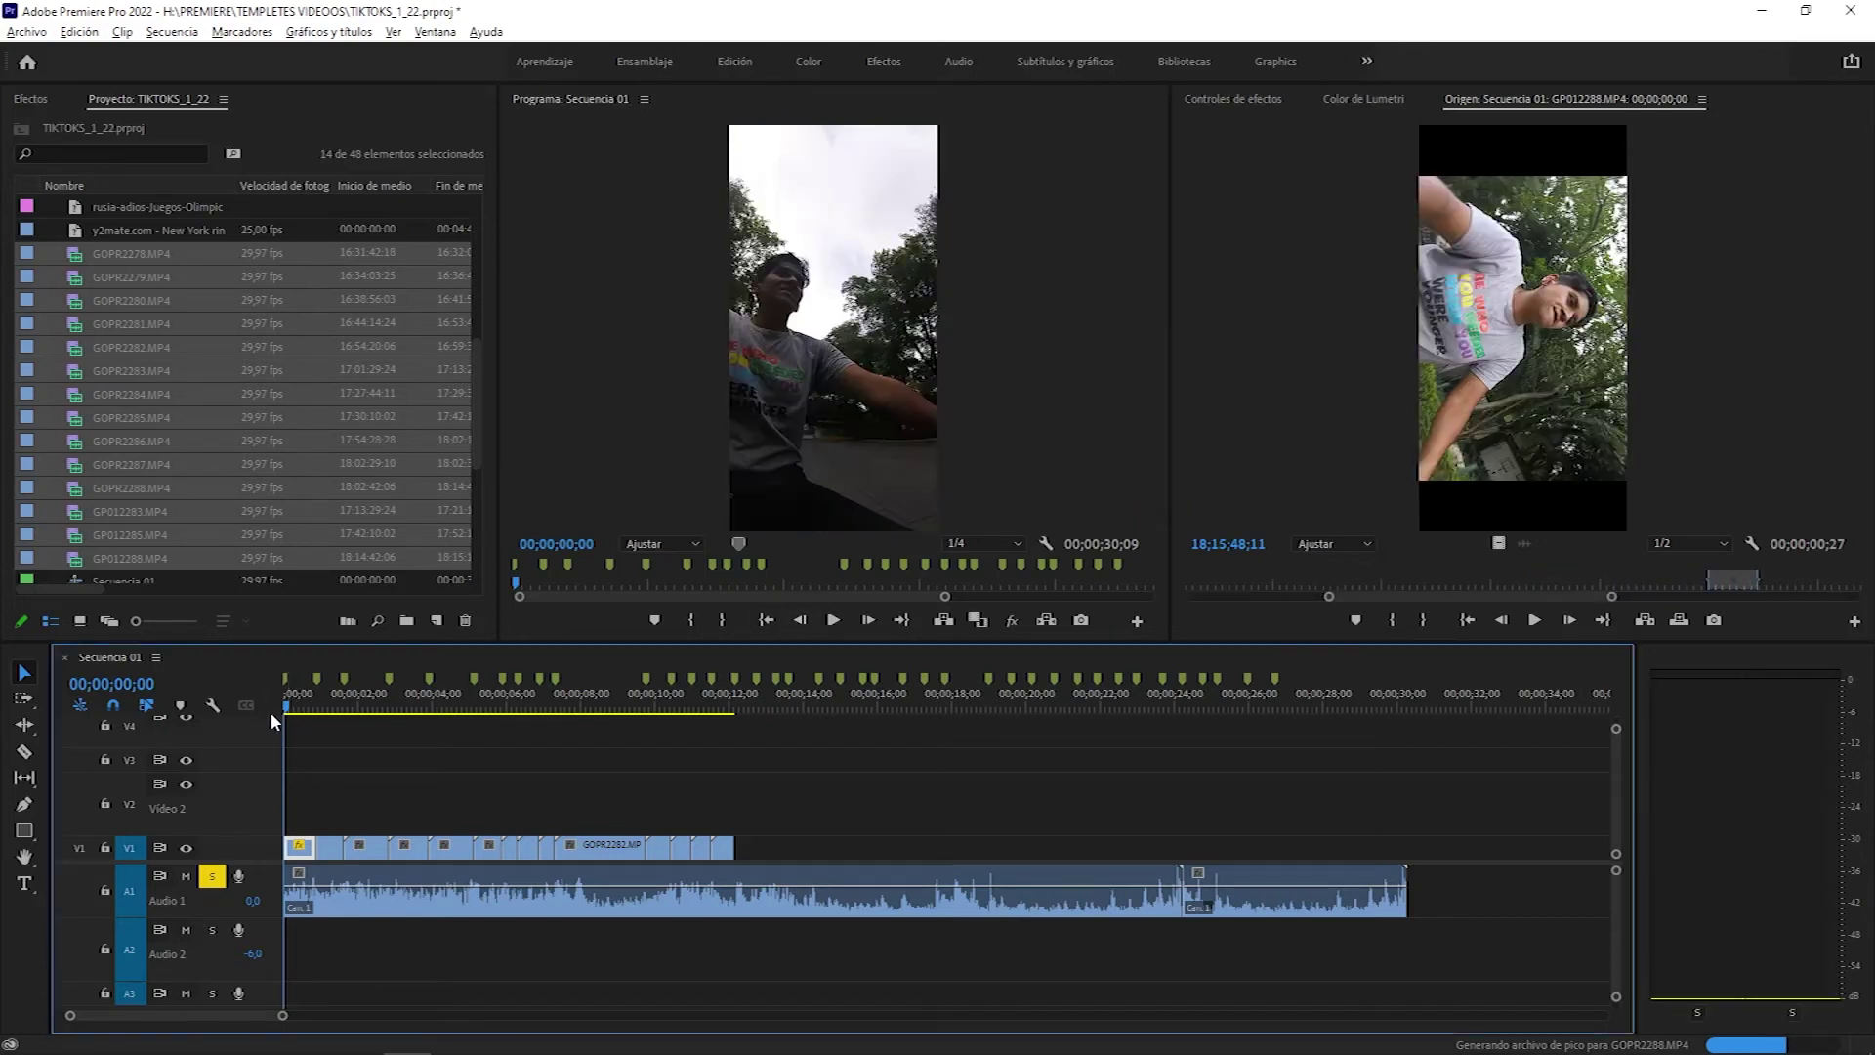
pyautogui.press('space')
# Slip GP012285 to a later section of its footage and play the sequence from the start
pyautogui.doubleClick(335, 854)
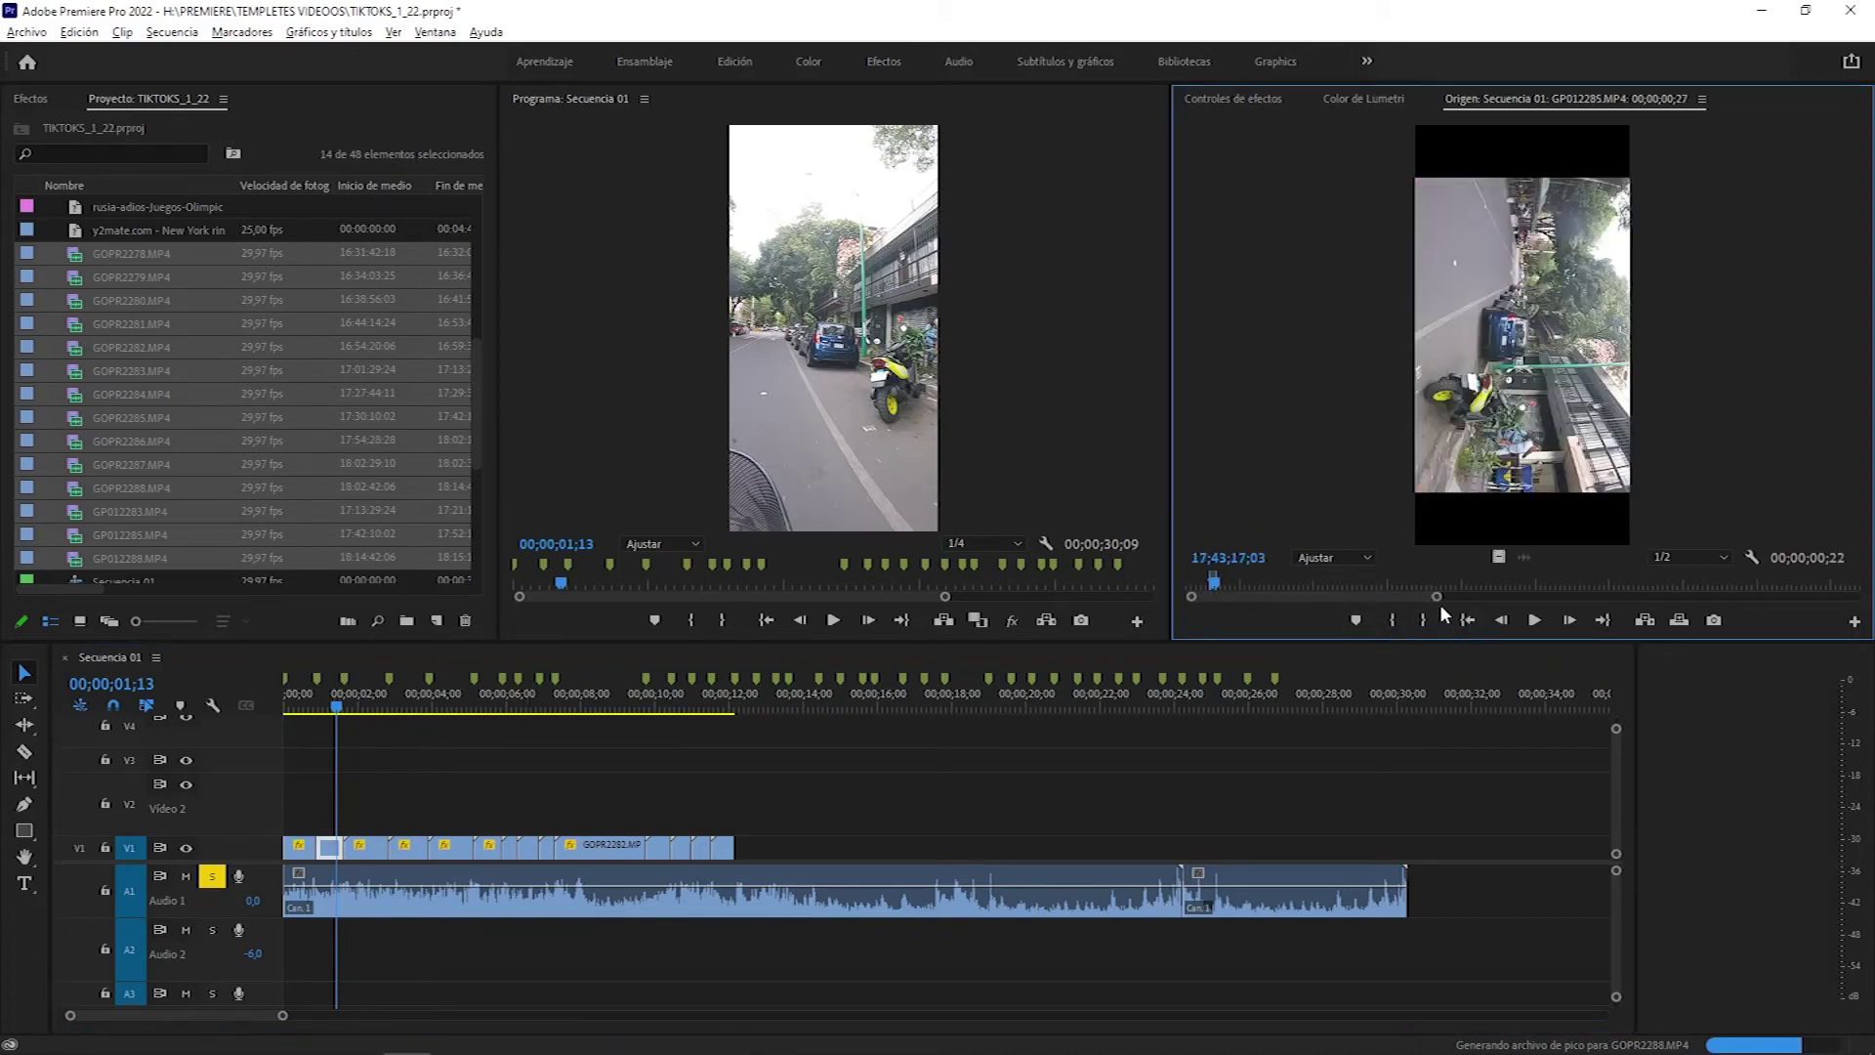
pyautogui.moveTo(1431, 600); pyautogui.dragTo(1272, 600)
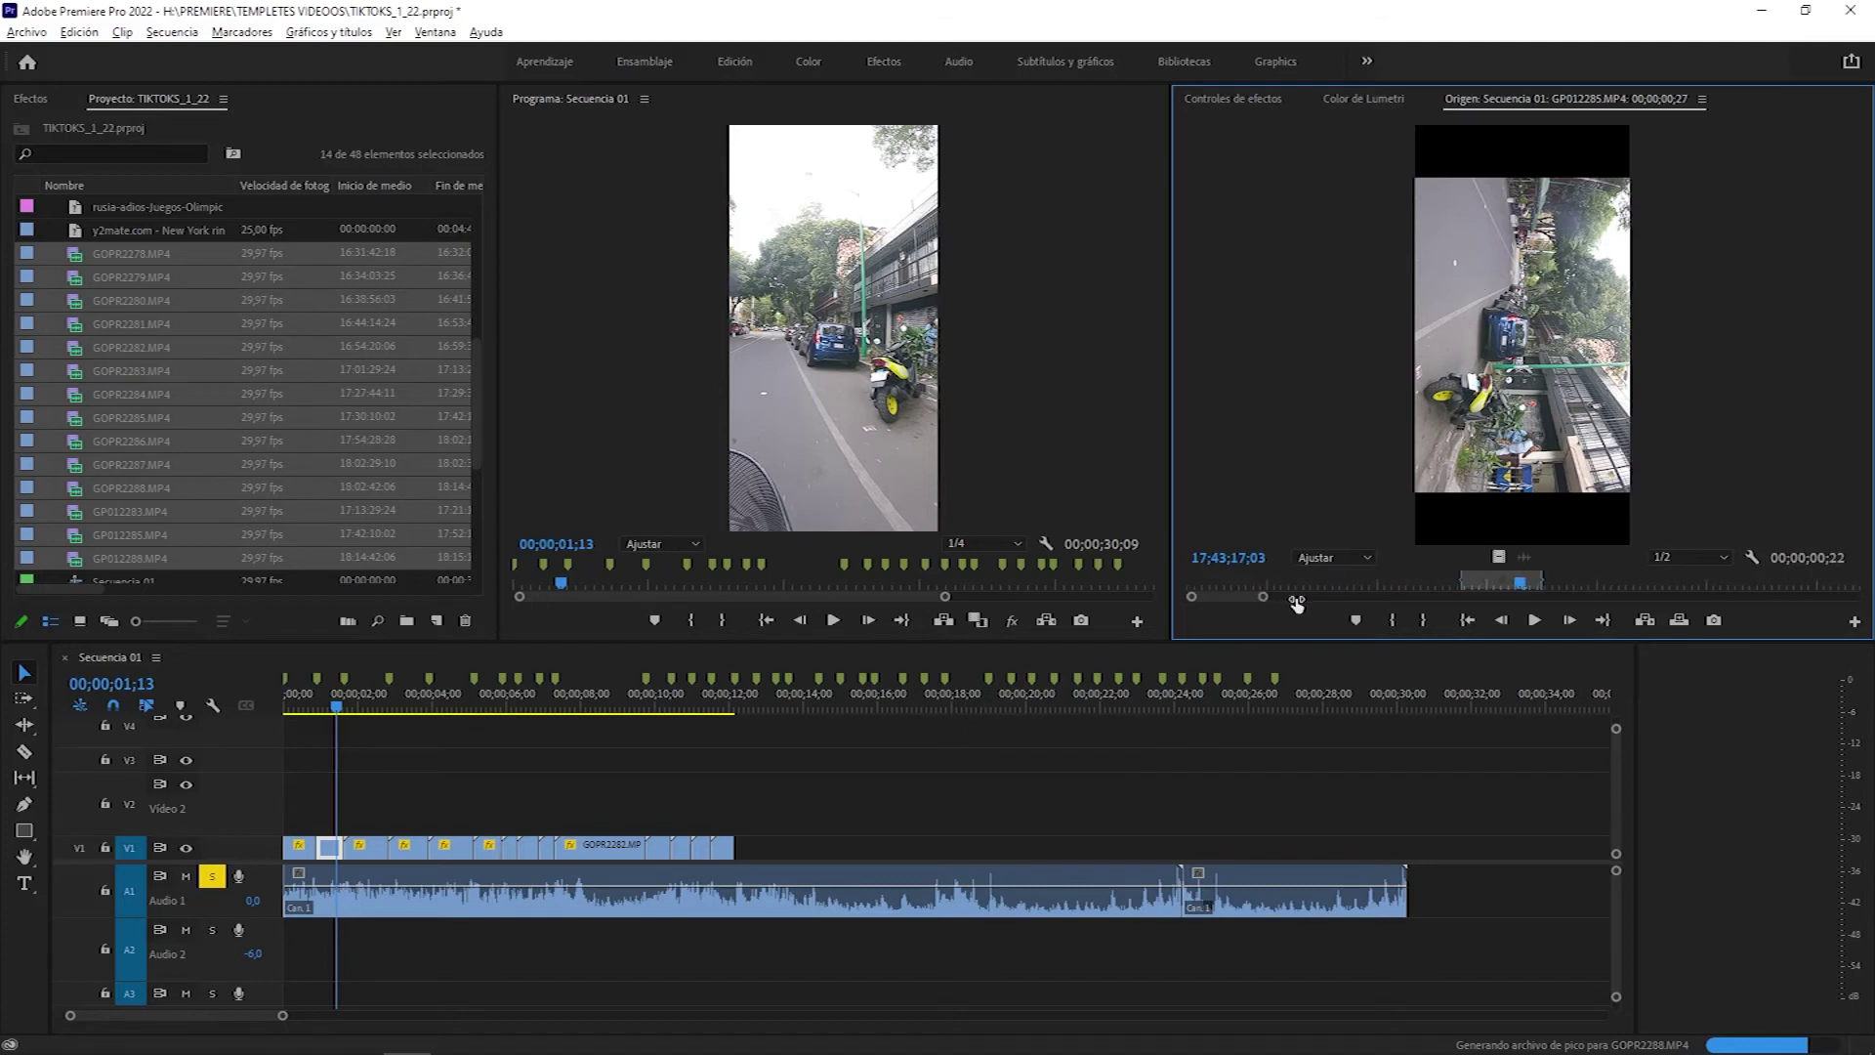
pyautogui.moveTo(1485, 580); pyautogui.dragTo(1727, 580)
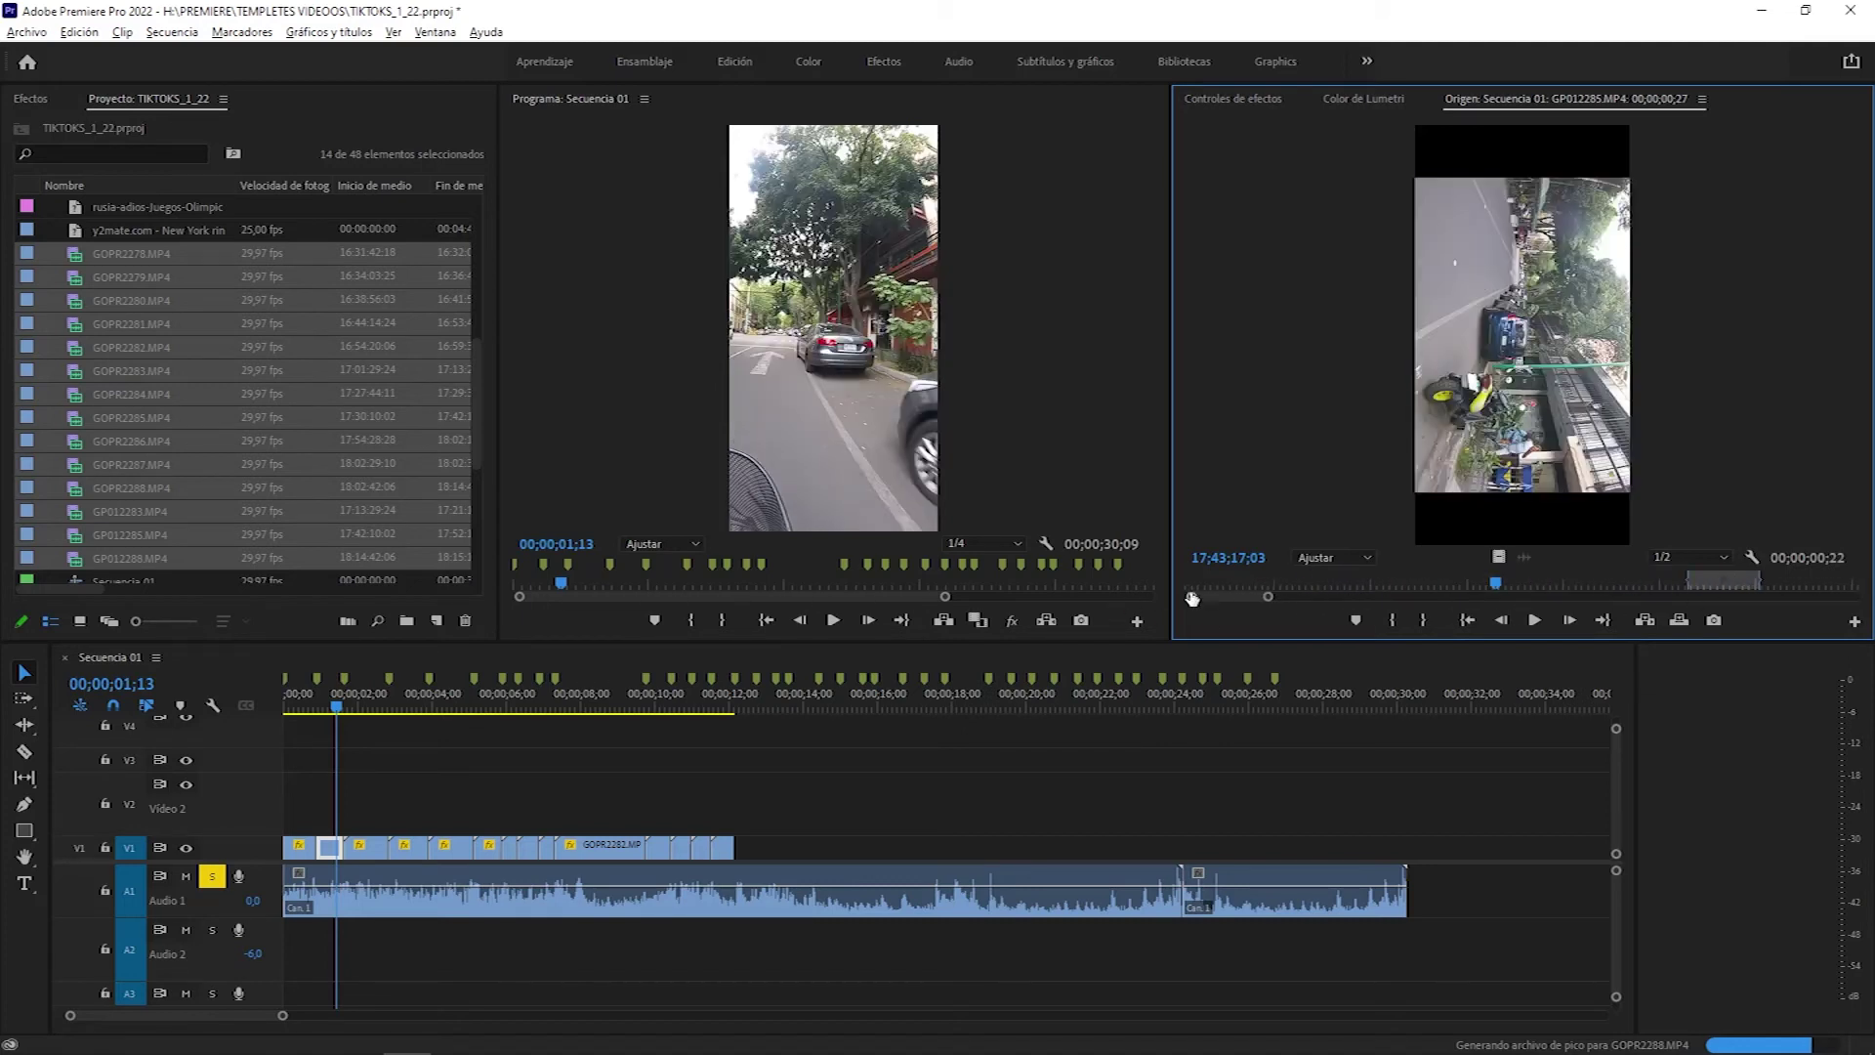
pyautogui.moveTo(1269, 597); pyautogui.dragTo(1521, 580)
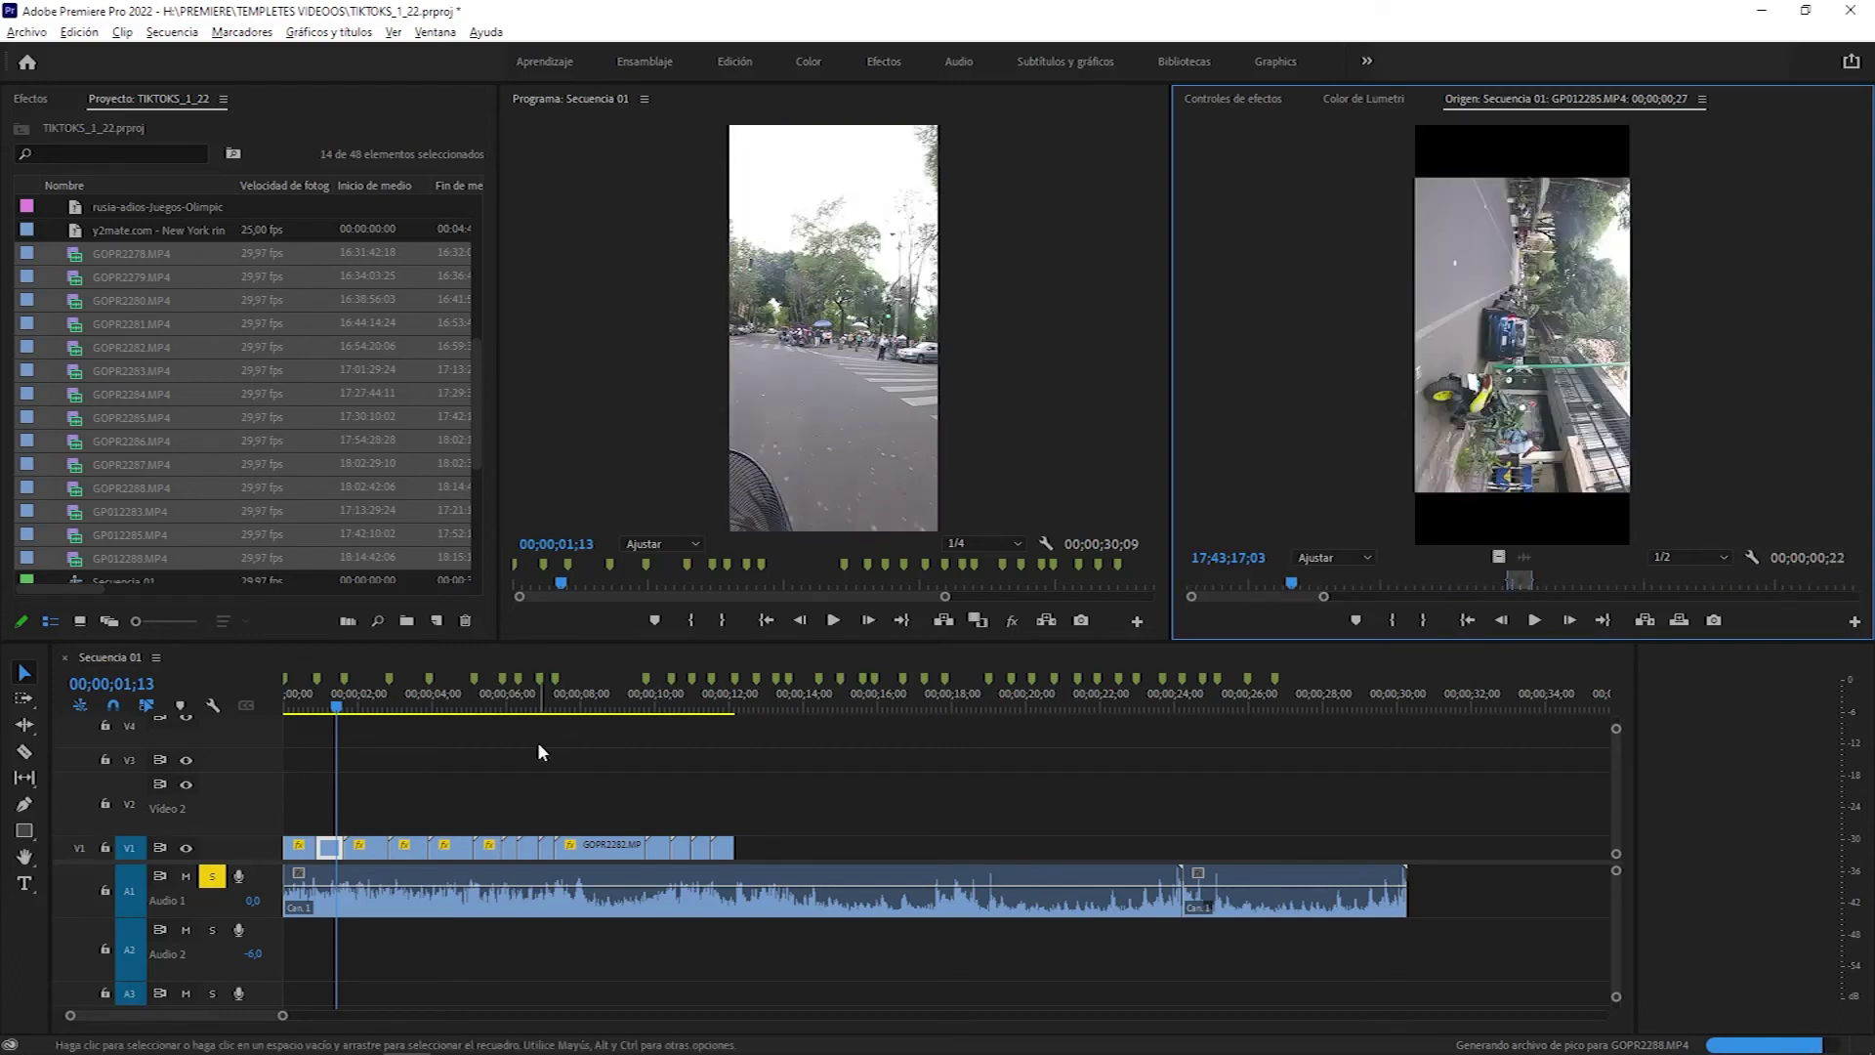
pyautogui.click(306, 694)
pyautogui.press('space')
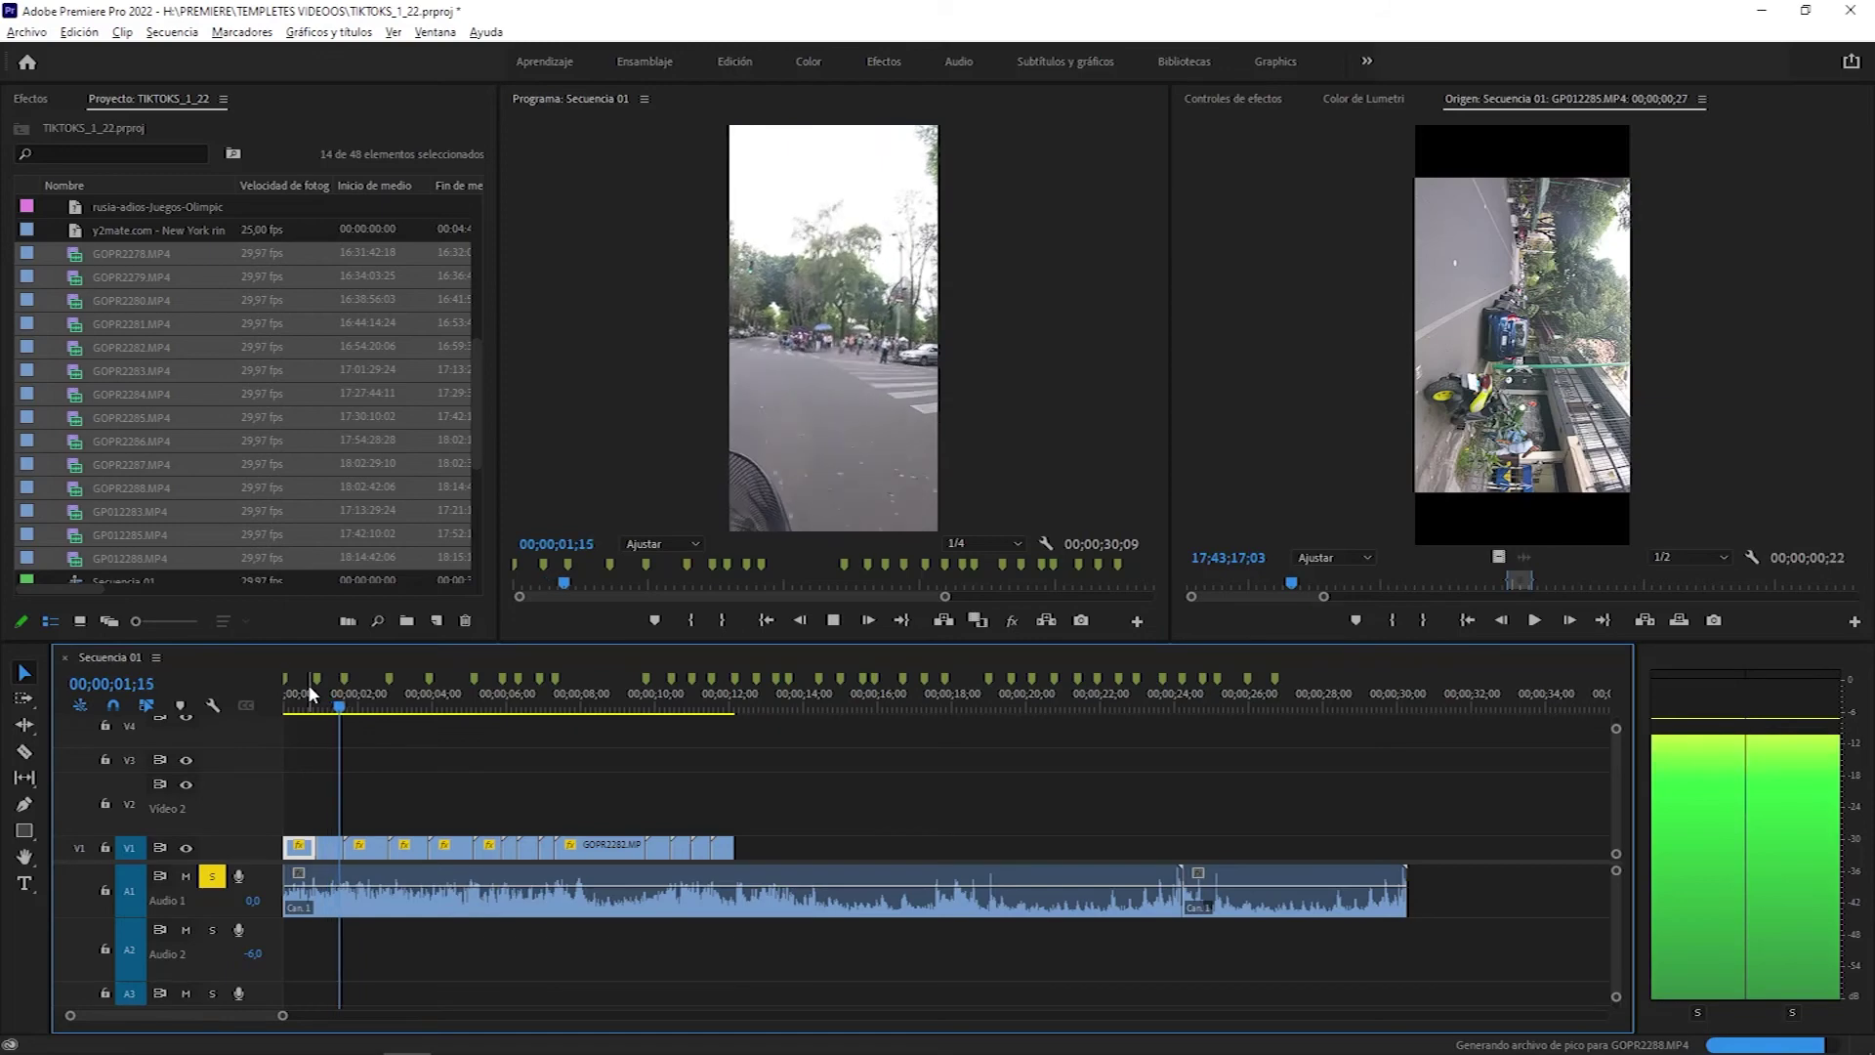
pyautogui.press('space')
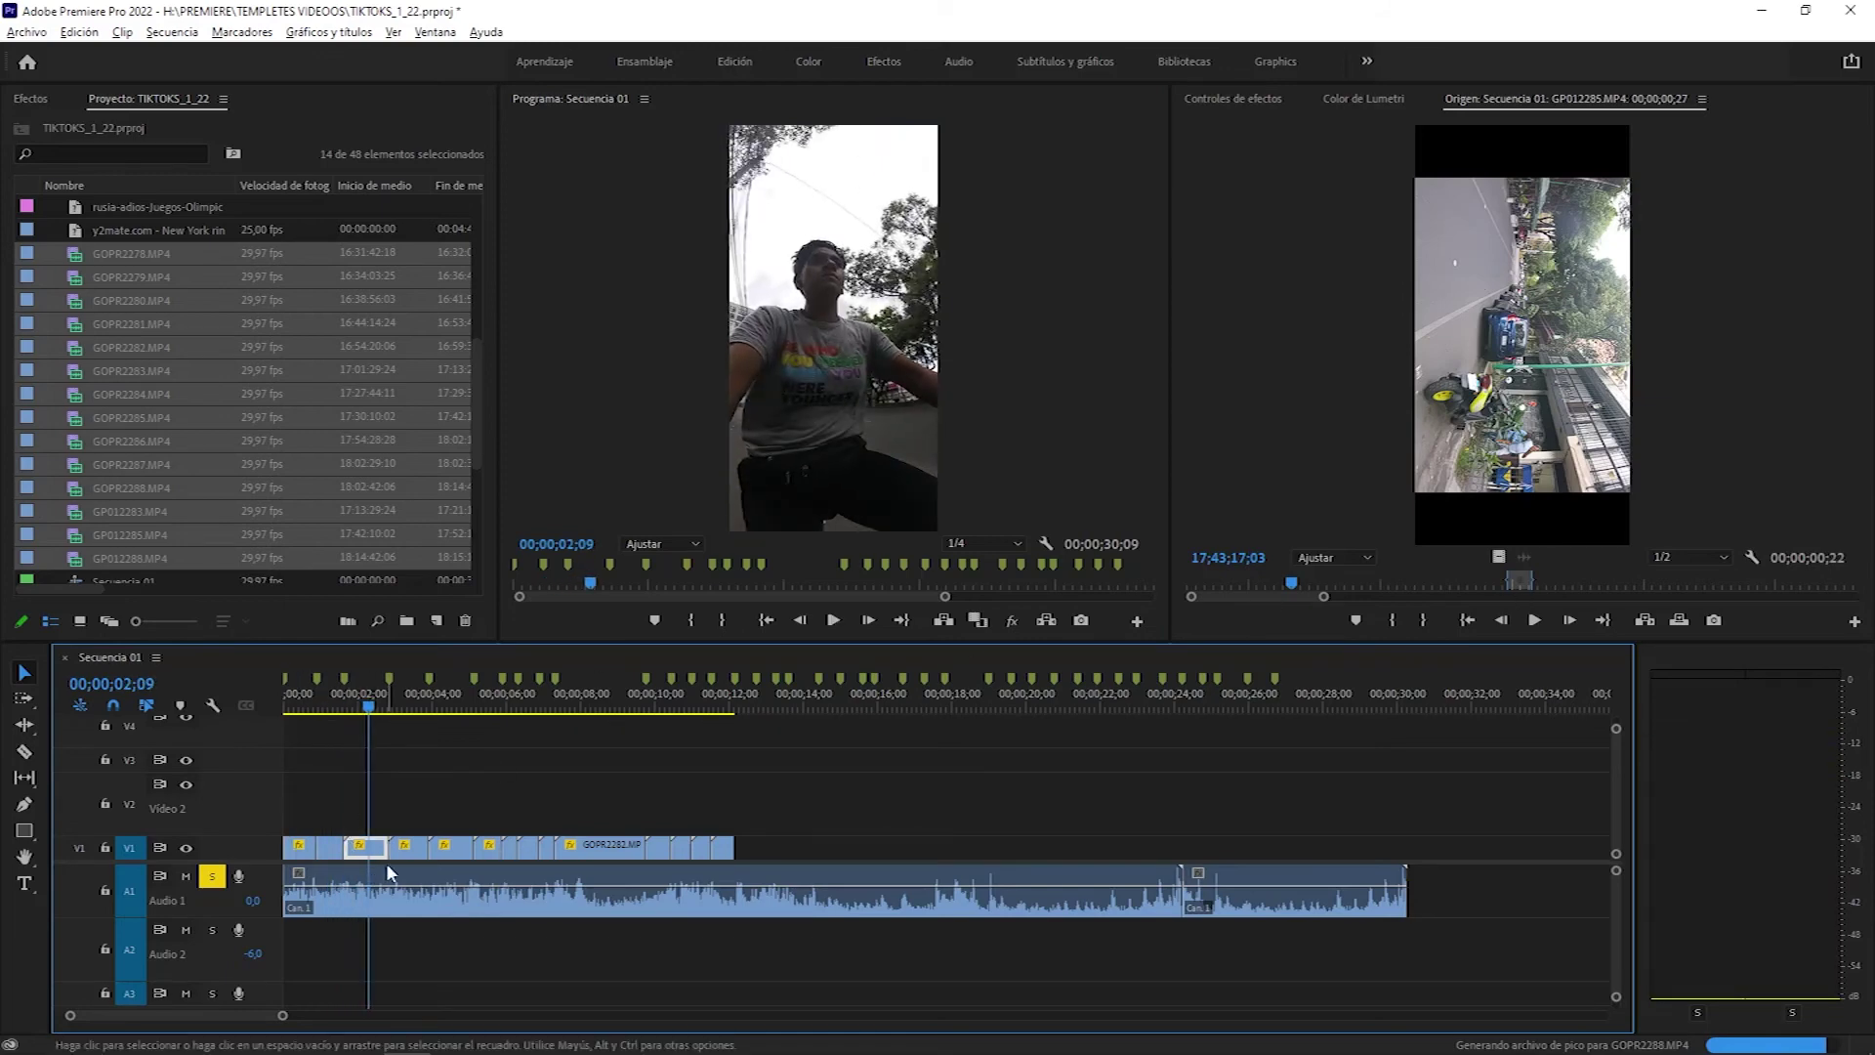
# Load GP012283 in the Source monitor and widen its ruler to review more of its footage
pyautogui.doubleClick(364, 845)
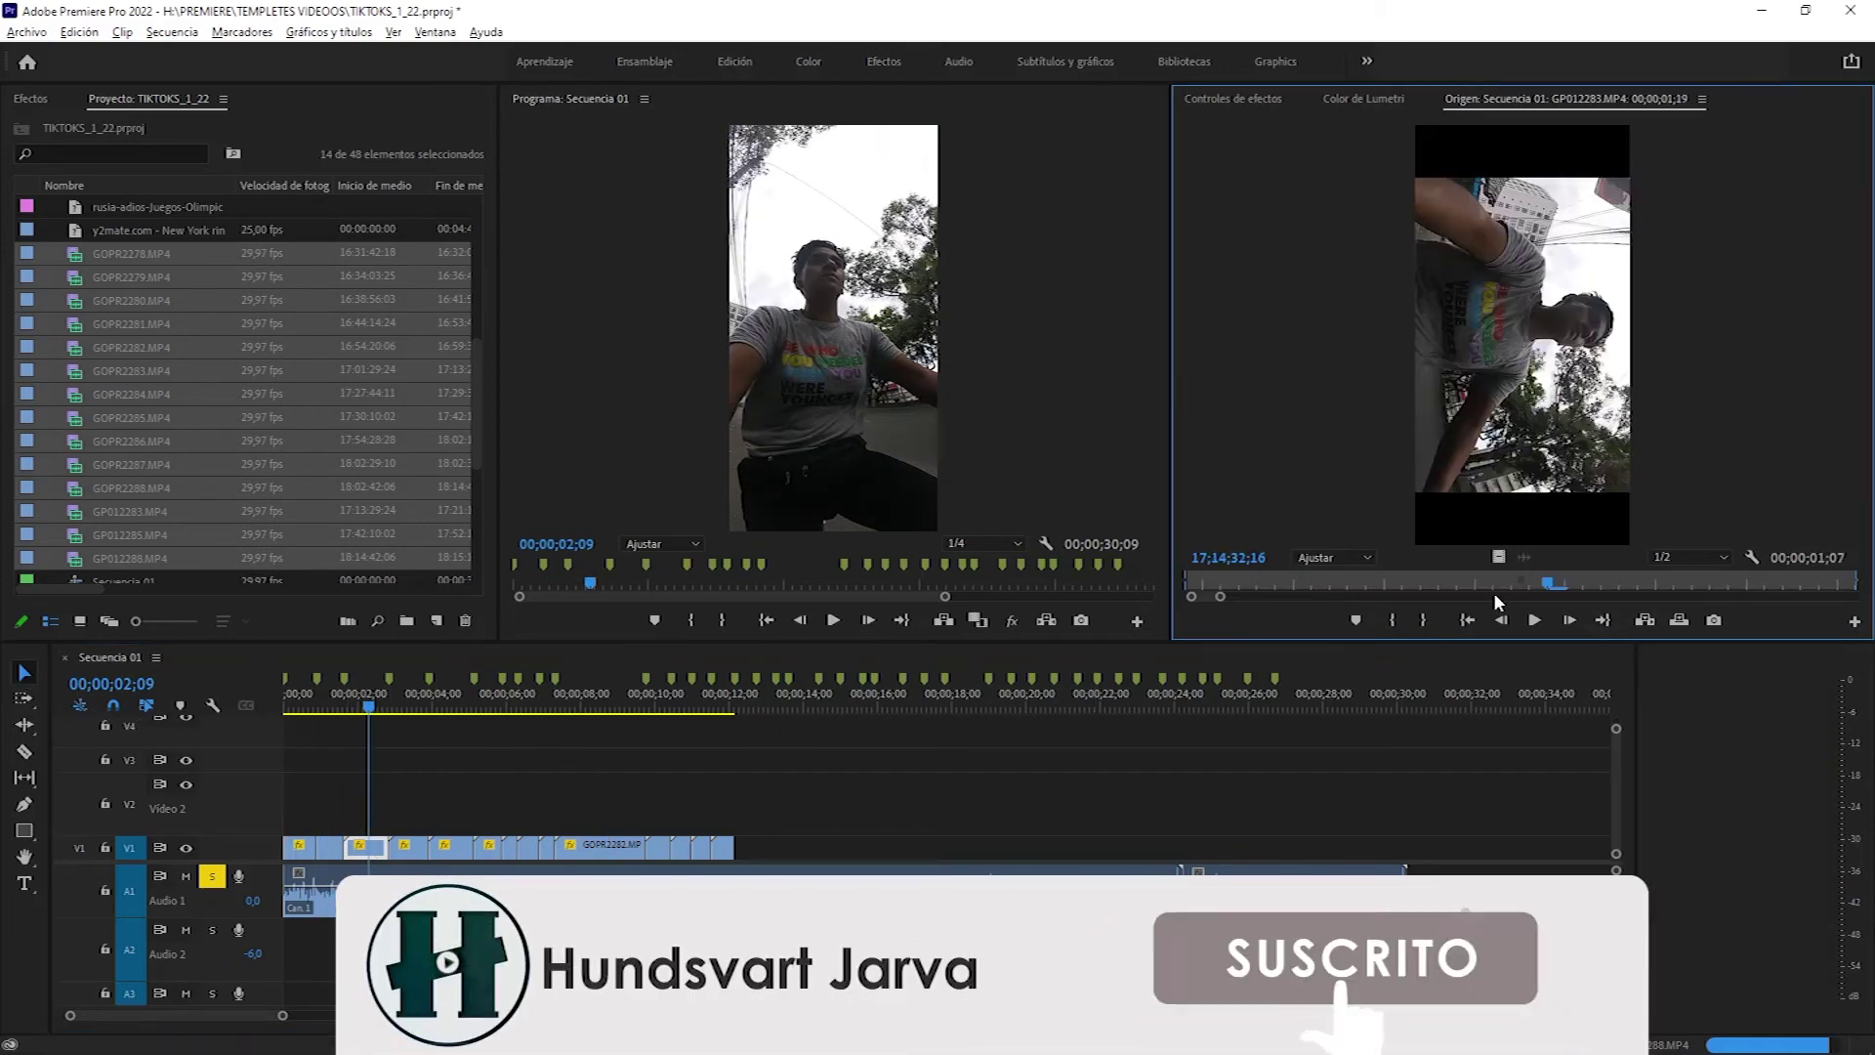
pyautogui.moveTo(1221, 596); pyautogui.dragTo(1291, 586)
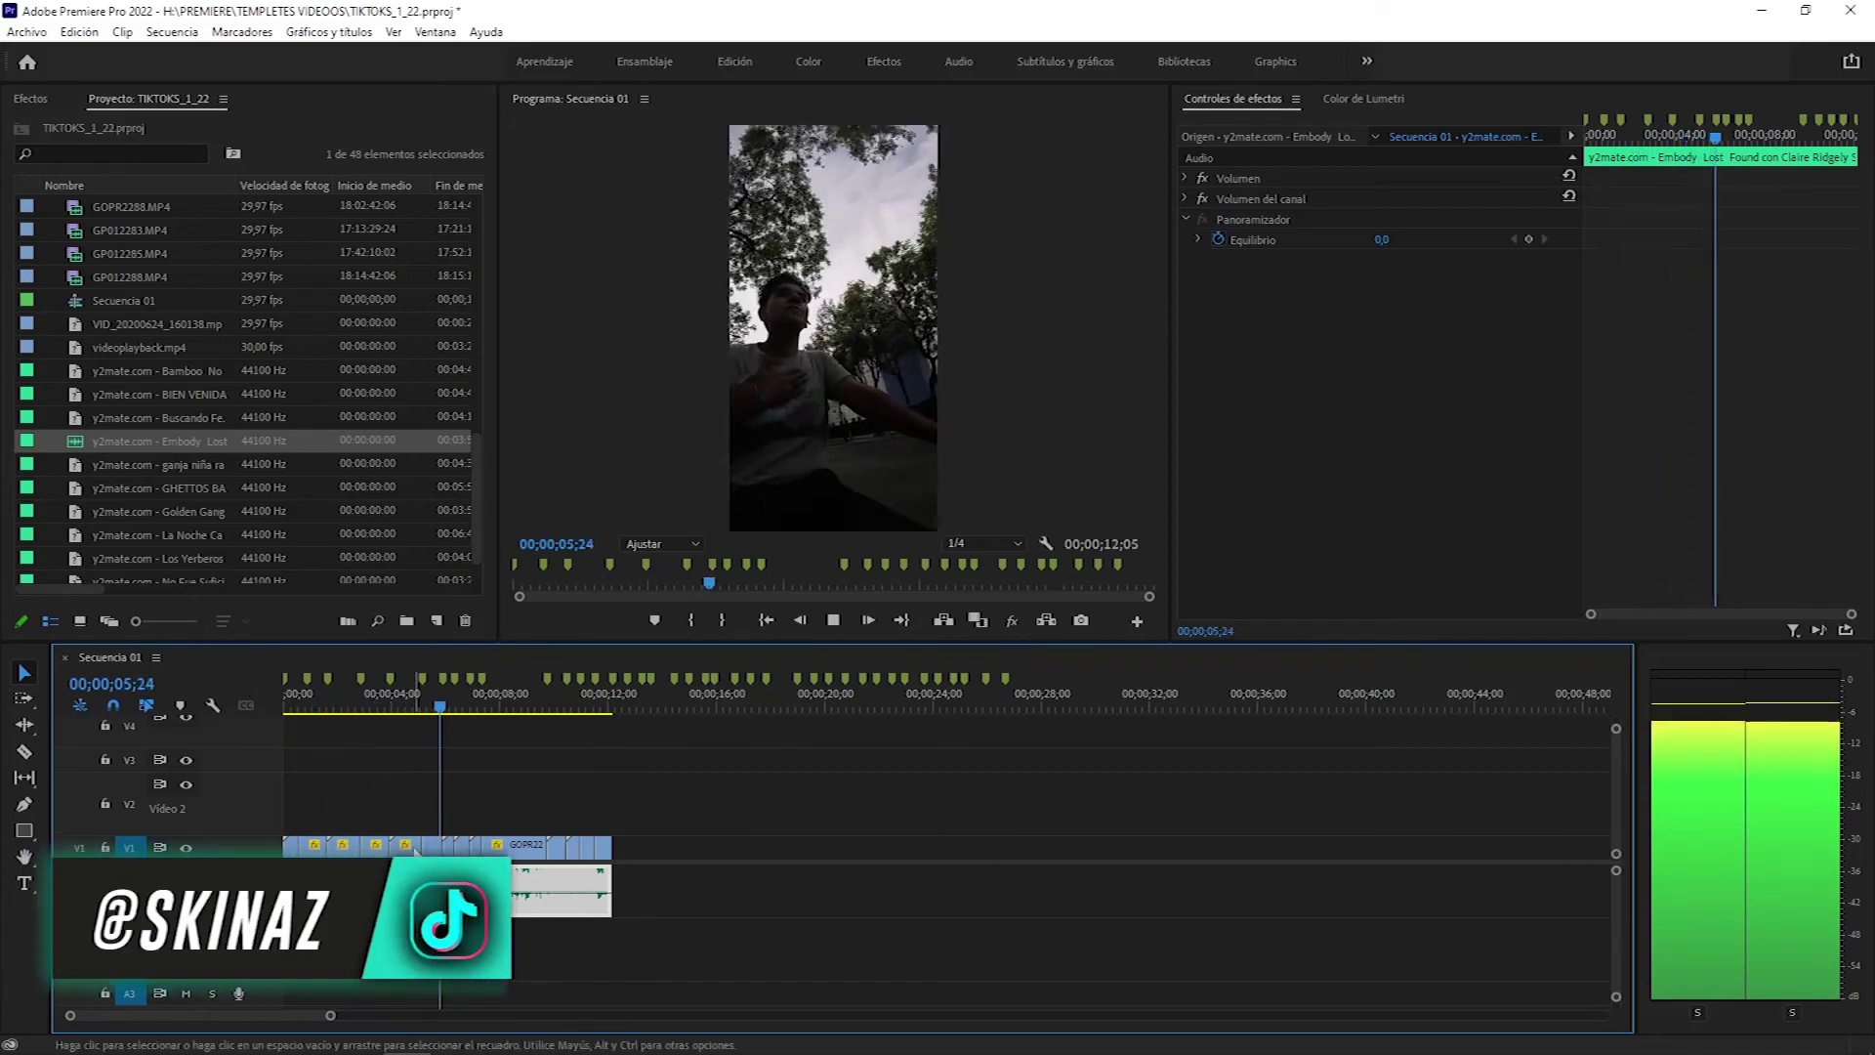
pyautogui.press('space')
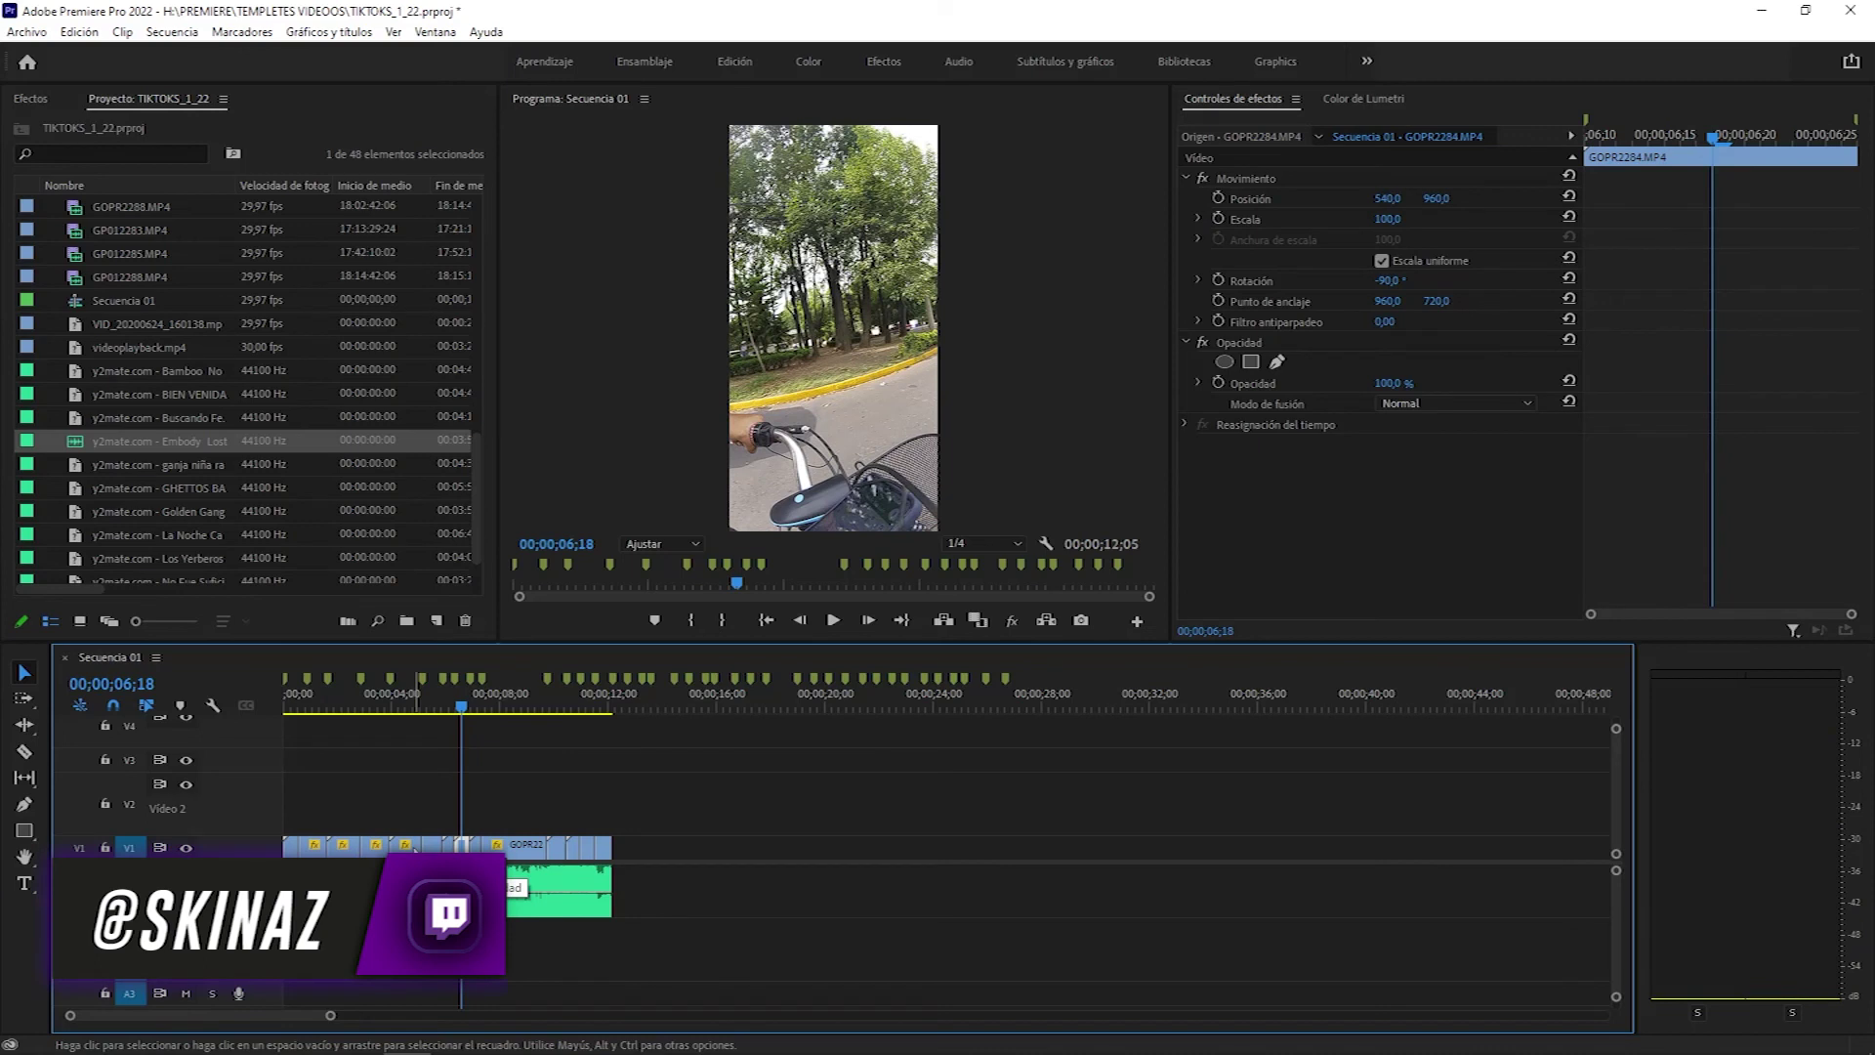